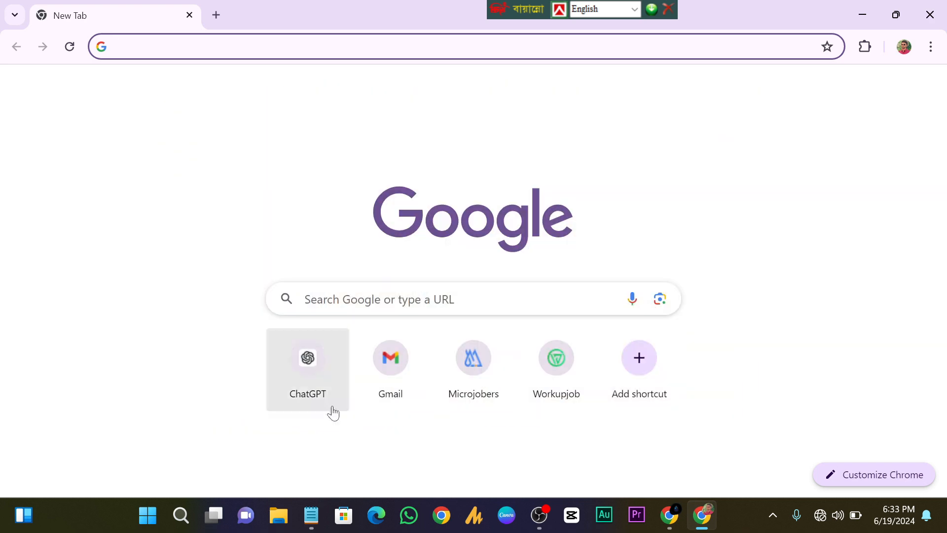
Bring up the notes holding the site's wp-admin address, then return to the browser.
mouse_move(304, 518)
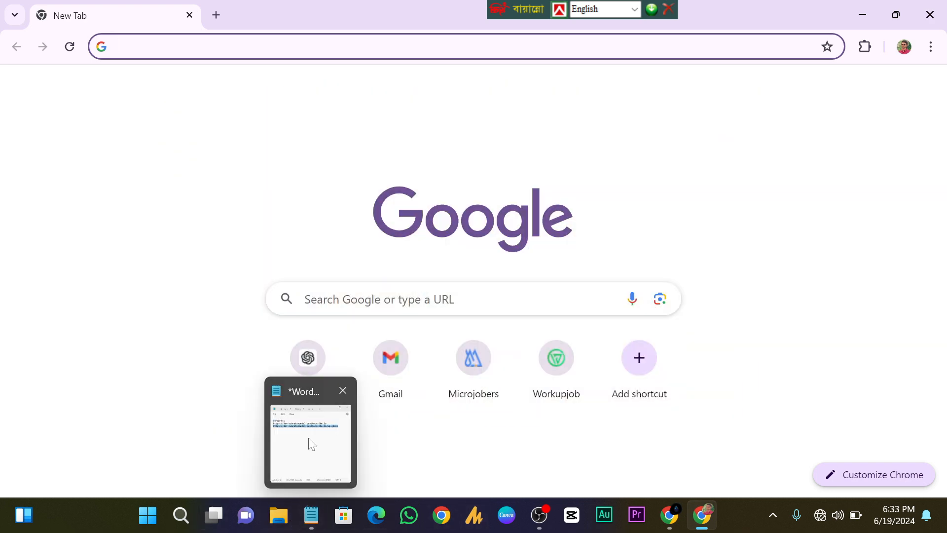
left_click(311, 440)
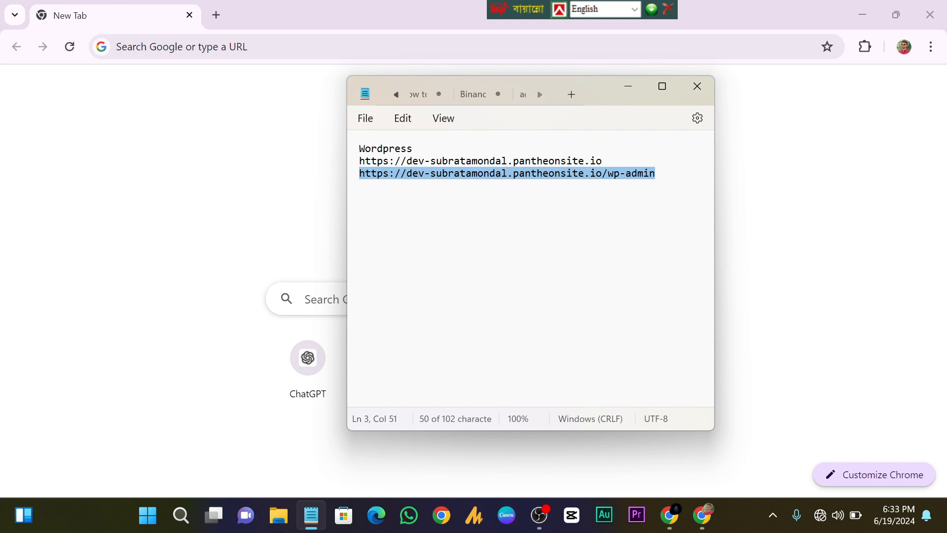
left_click(664, 88)
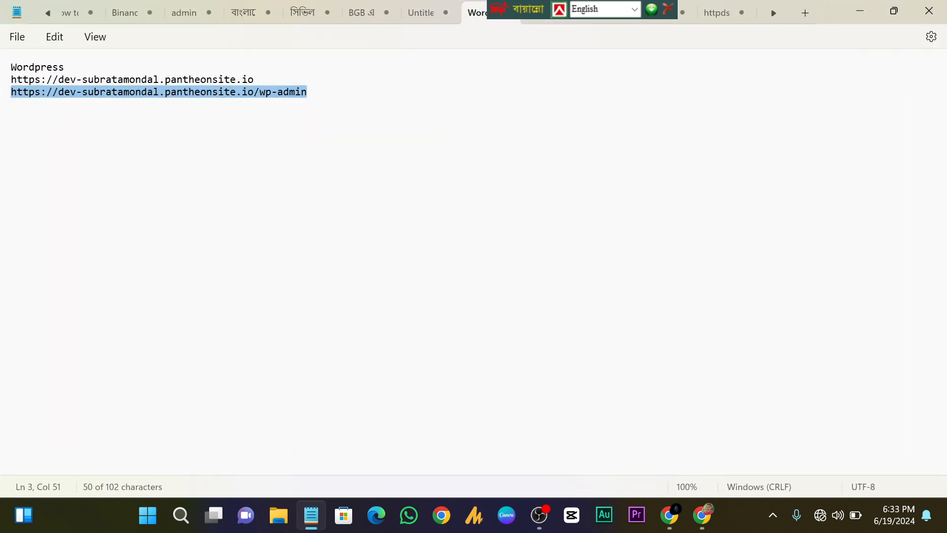
left_click(255, 80)
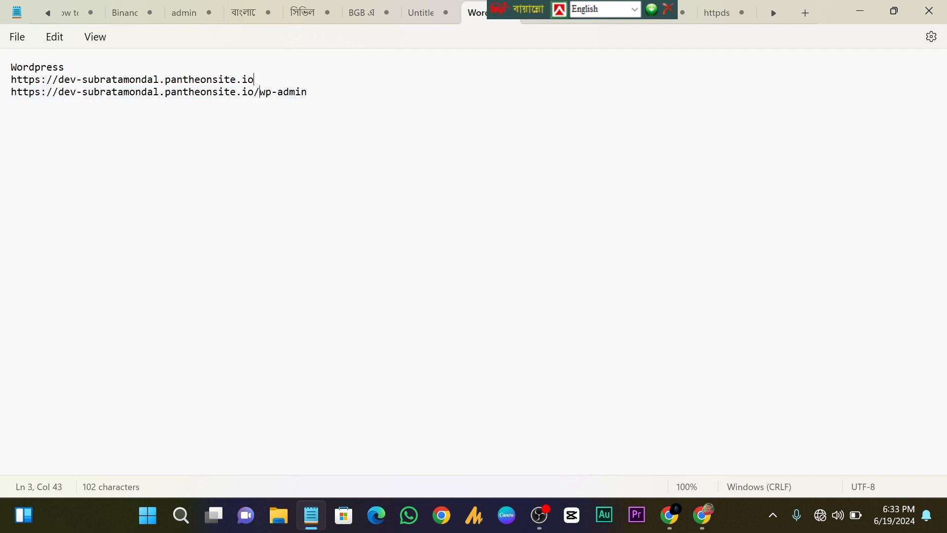
left_click(901, 7)
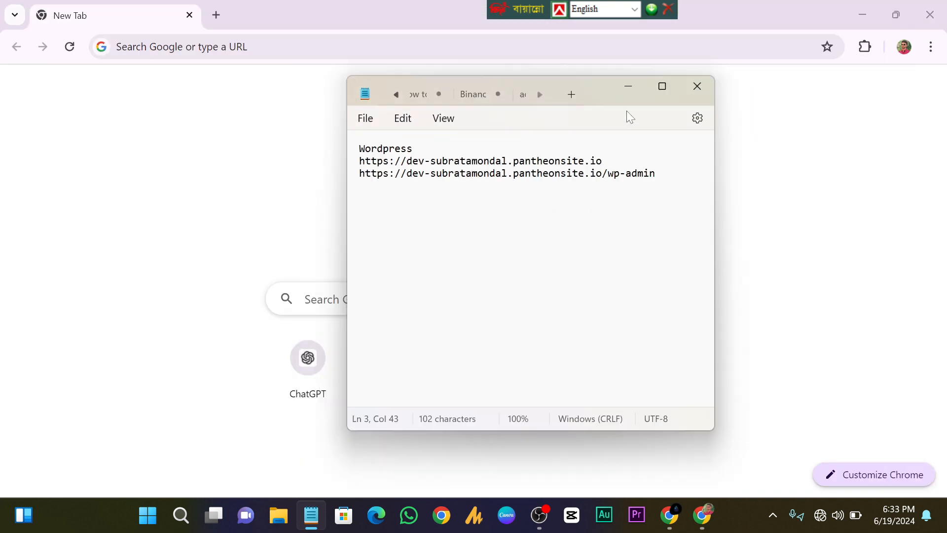
left_click(621, 93)
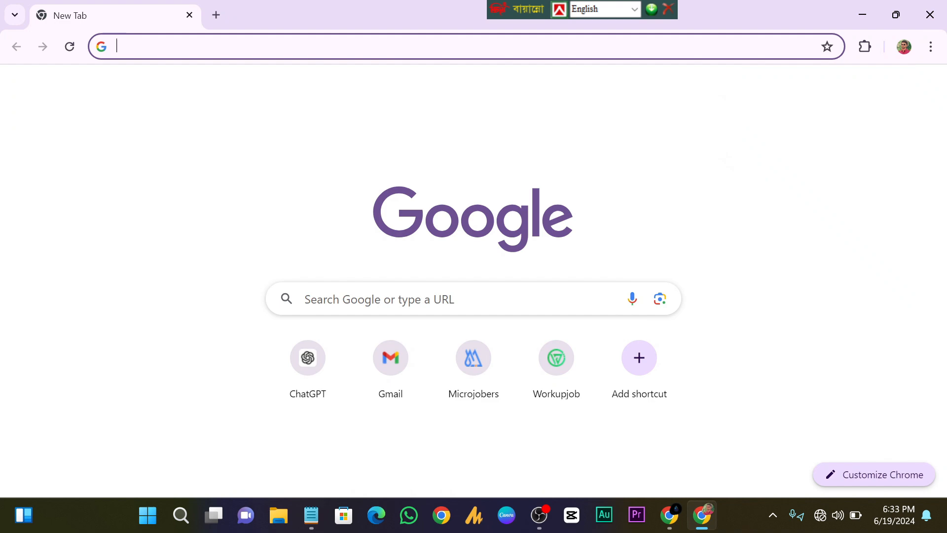
Load the site's wp-admin login page and autofill the saved admin login, confirming with the PIN.
type("https://dev-subratamondal.pantheonsite.io/wp-admin")
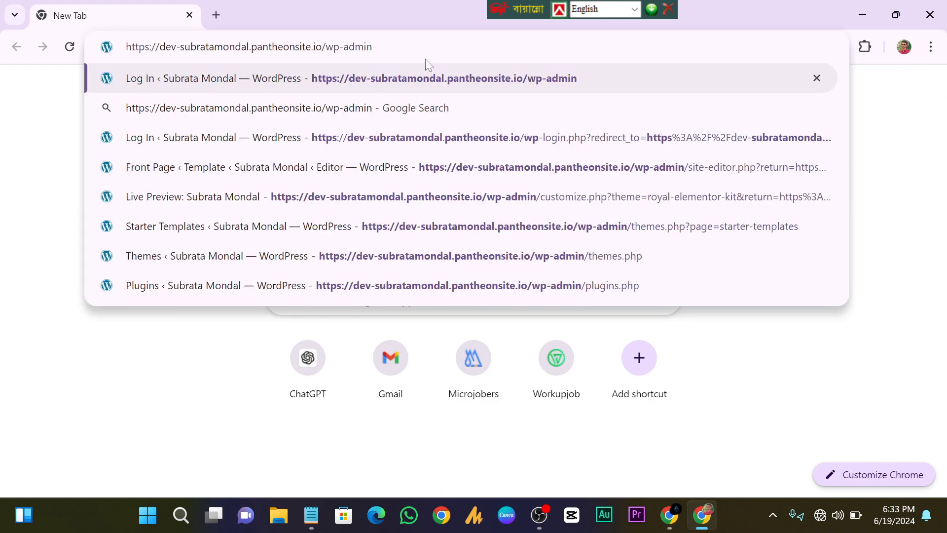
key("Return")
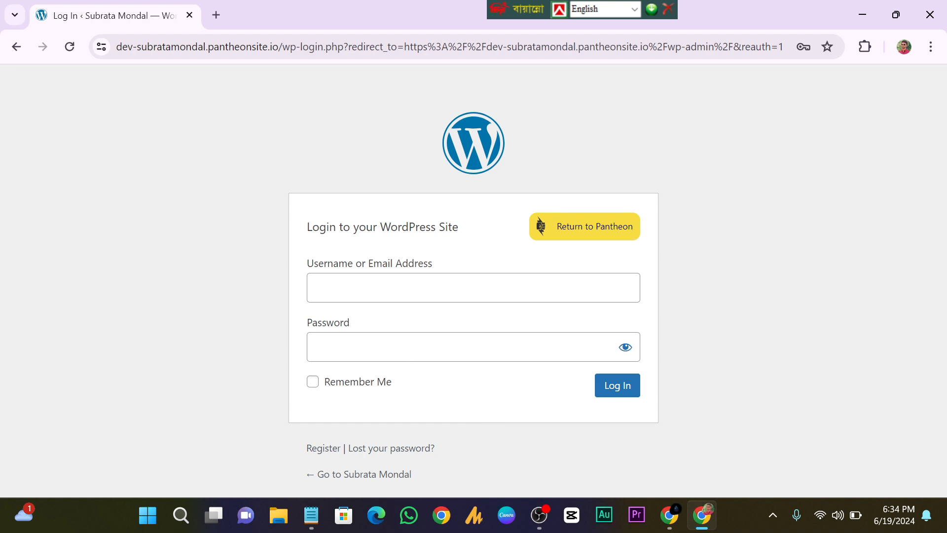
left_click(387, 290)
left_click(421, 326)
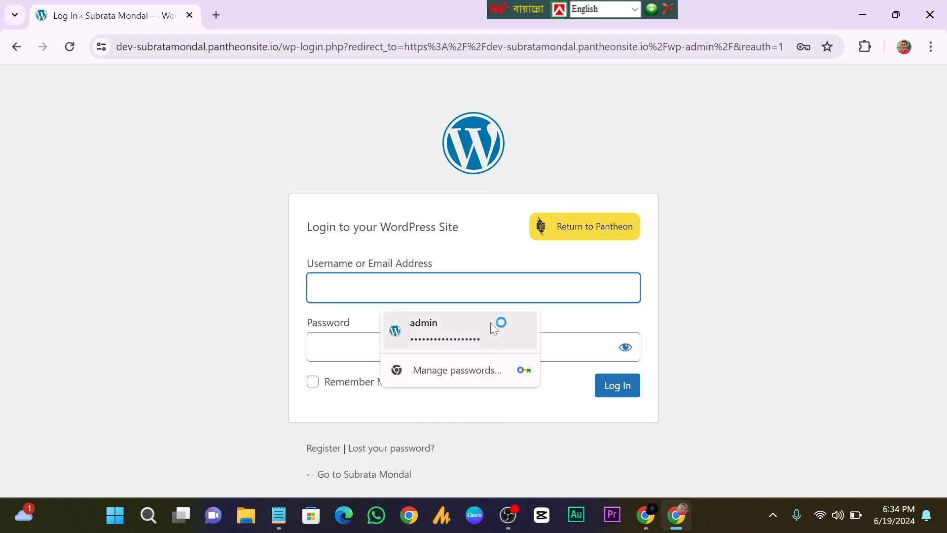
type("•")
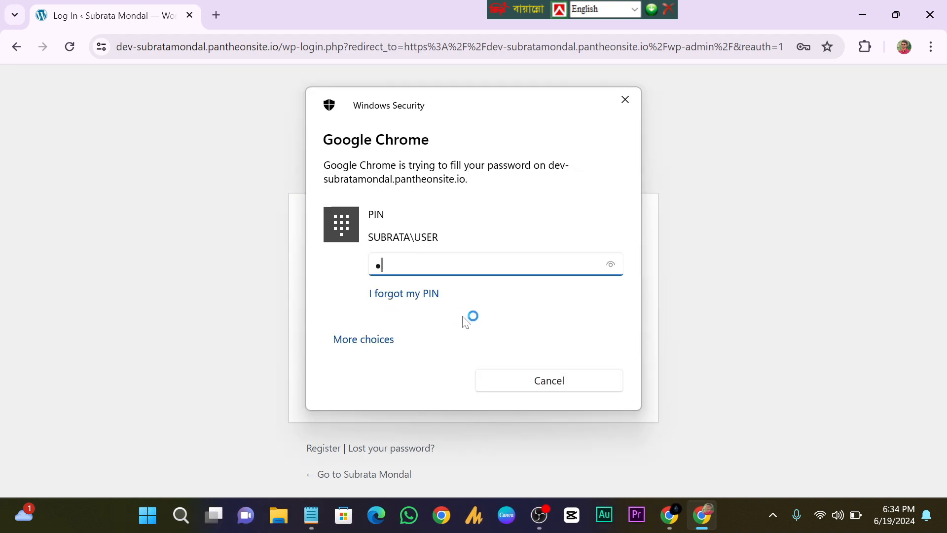
type("••")
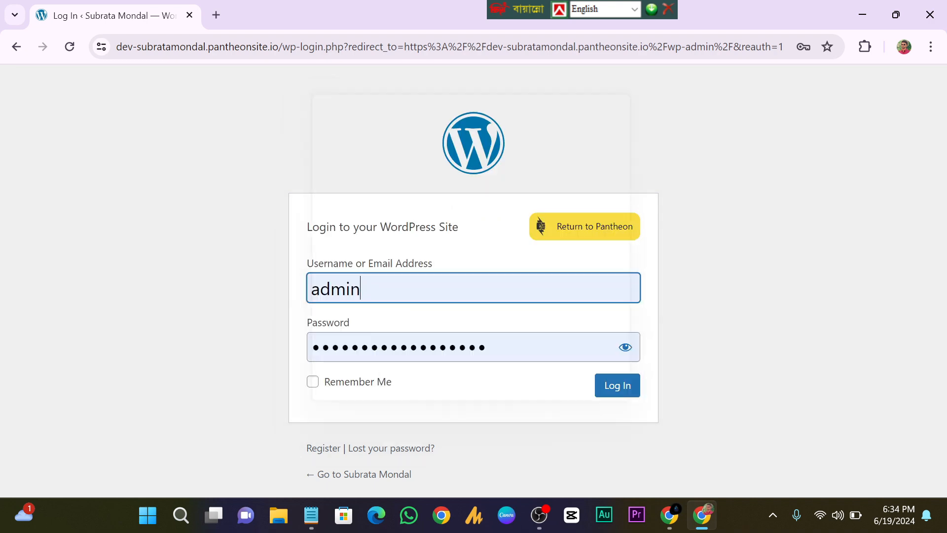
Log in to the WordPress dashboard.
left_click(617, 385)
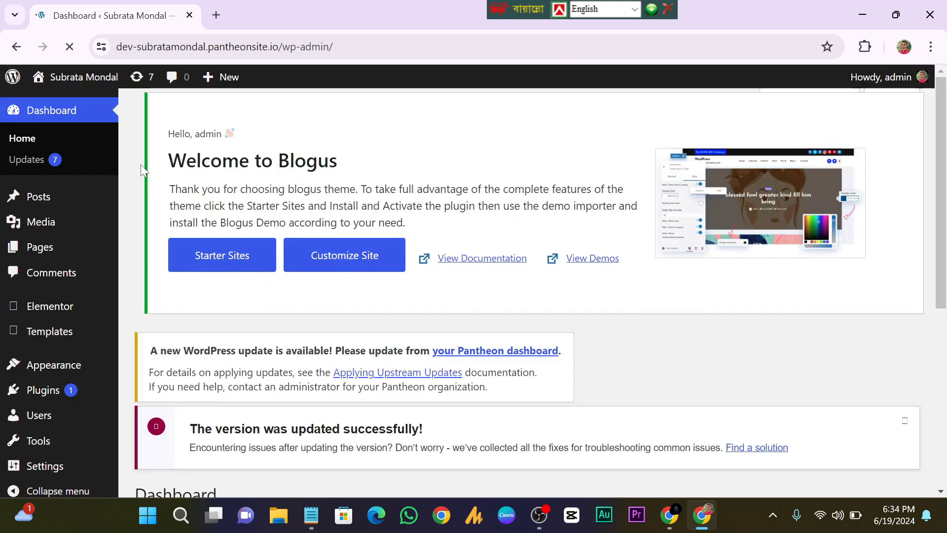
scroll(138, 198, "down", 3)
scroll(156, 227, "down", 3)
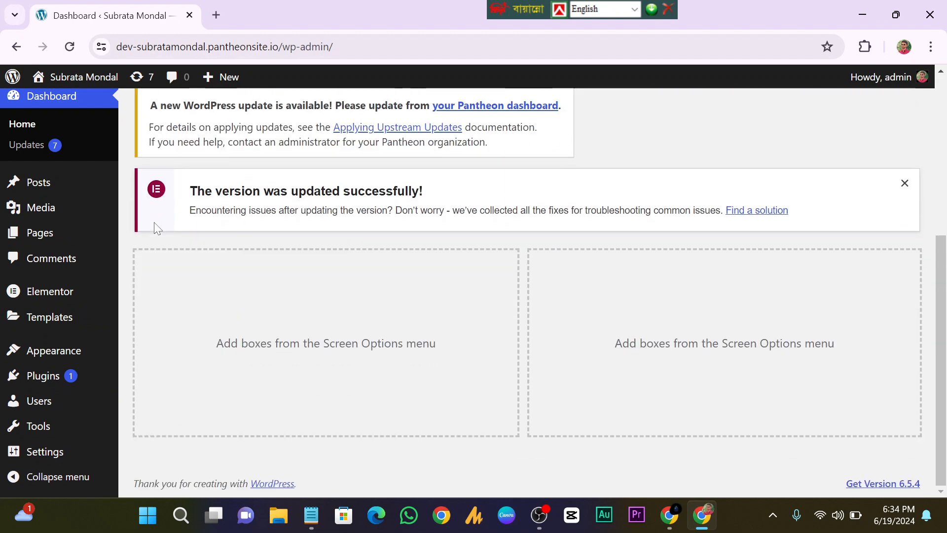
scroll(157, 228, "up", 4)
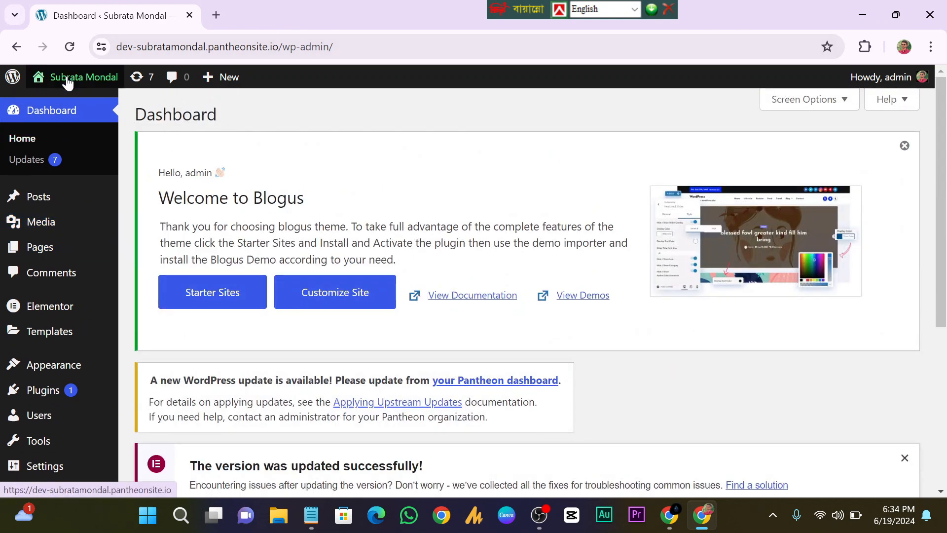
Open Visit Site in a new tab and switch to the live Home page.
mouse_move(37, 79)
right_click(78, 102)
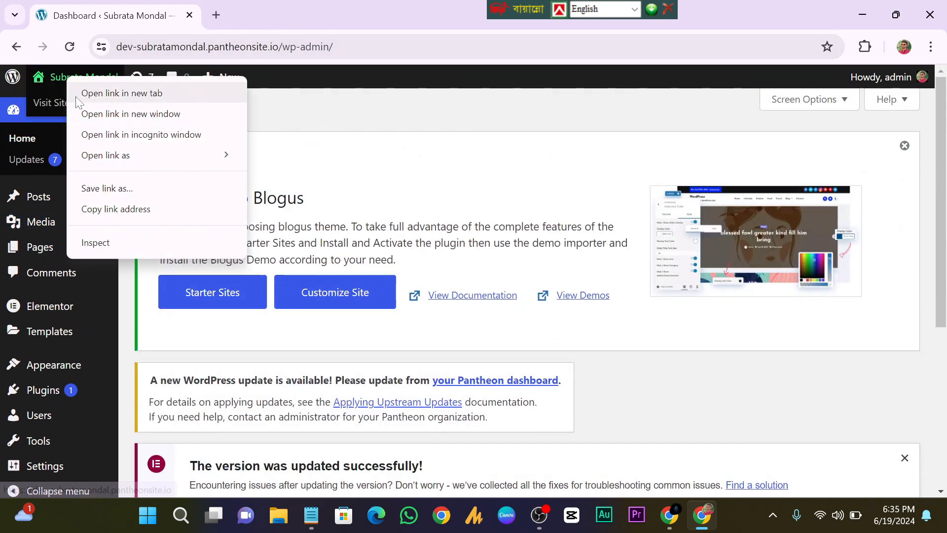
right_click(45, 101)
left_click(130, 117)
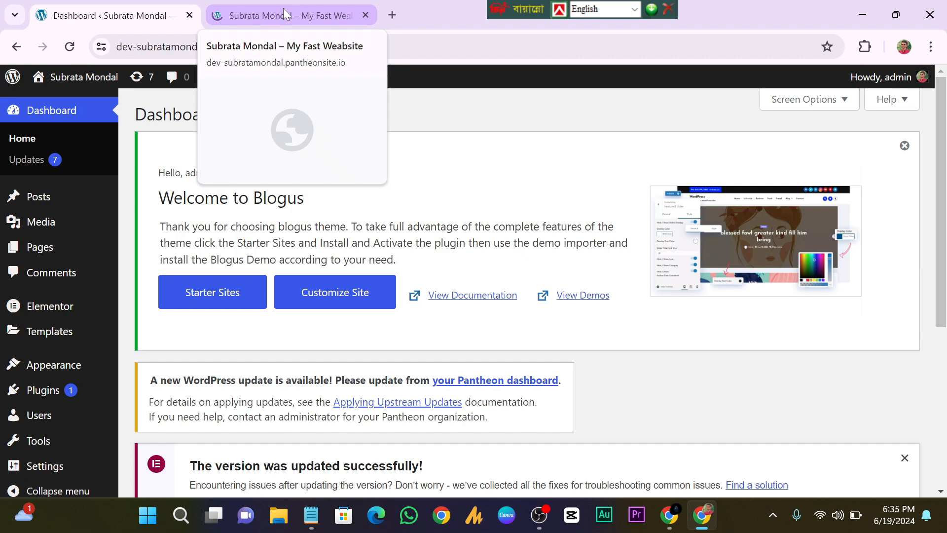
left_click(288, 13)
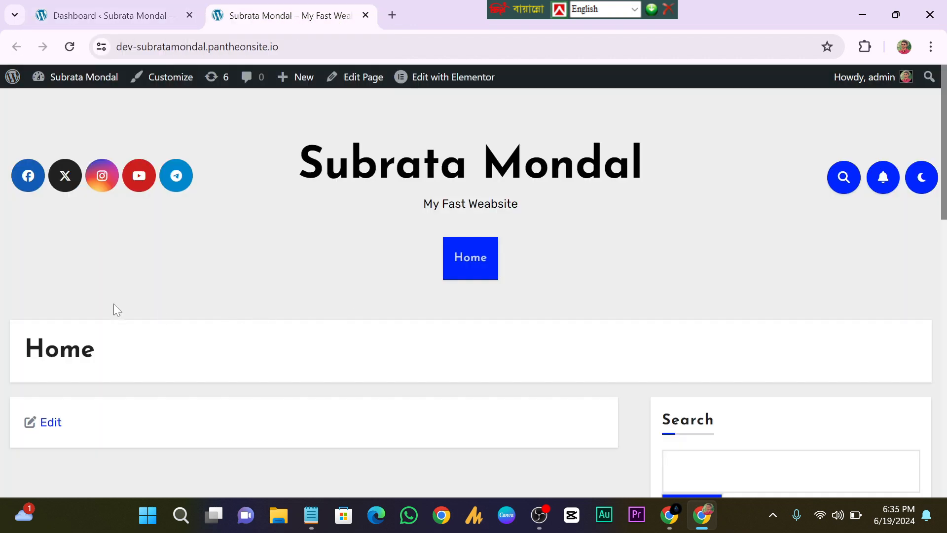
scroll(490, 374, "down", 5)
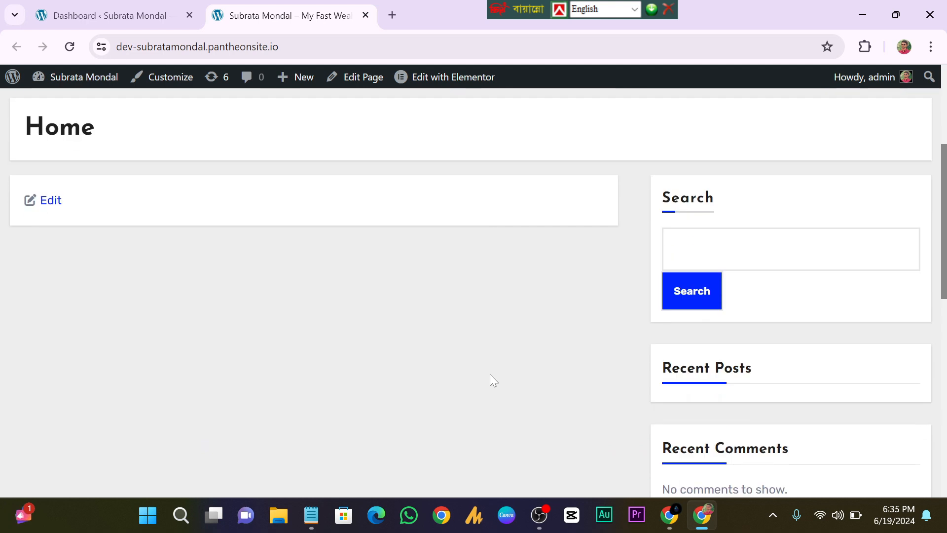
scroll(490, 374, "up", 5)
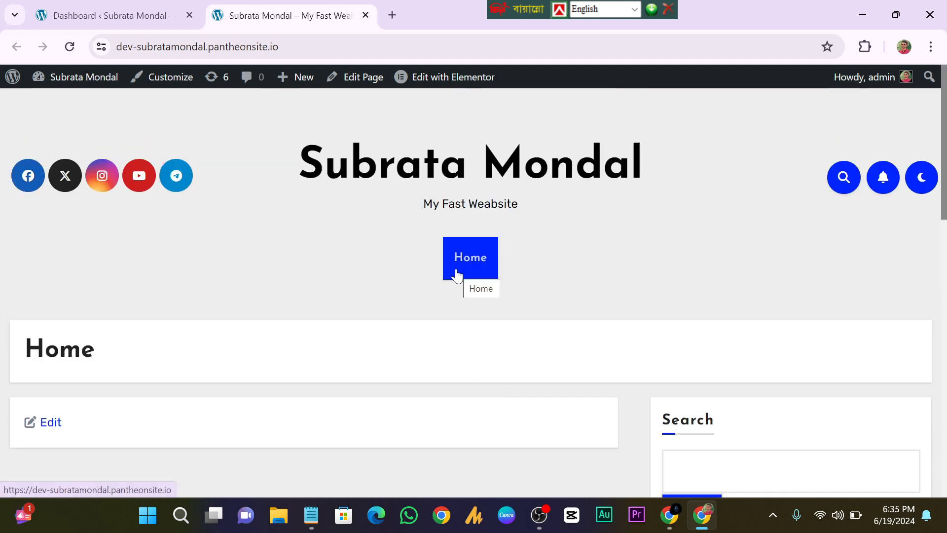
scroll(148, 380, "down", 2)
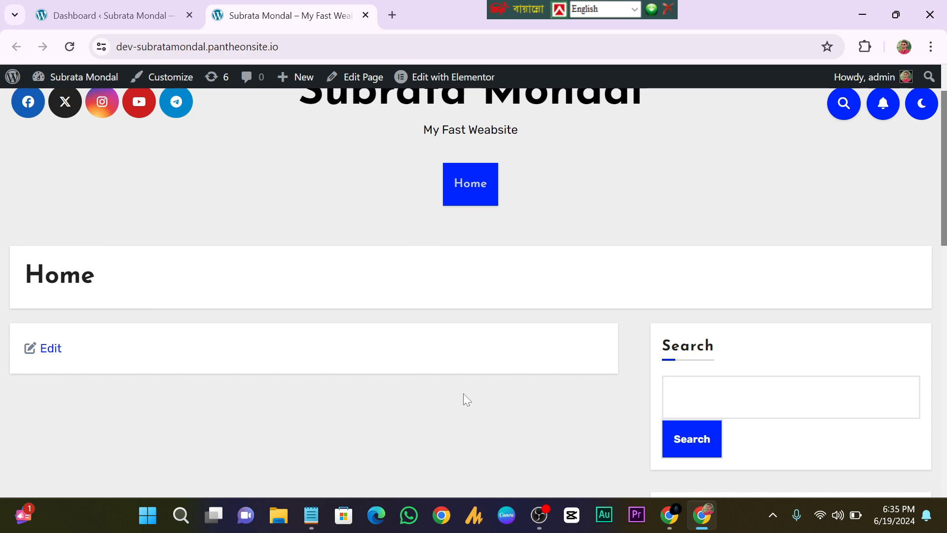
Return to the dashboard tab, open Settings > General and focus the Site Title field.
left_click(138, 15)
scroll(75, 265, "down", 2)
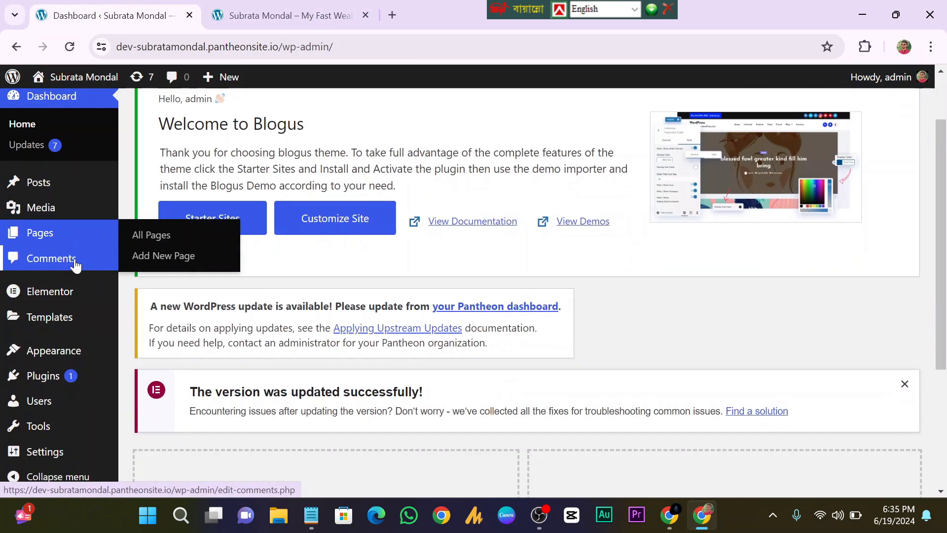
scroll(75, 265, "down", 3)
mouse_move(58, 451)
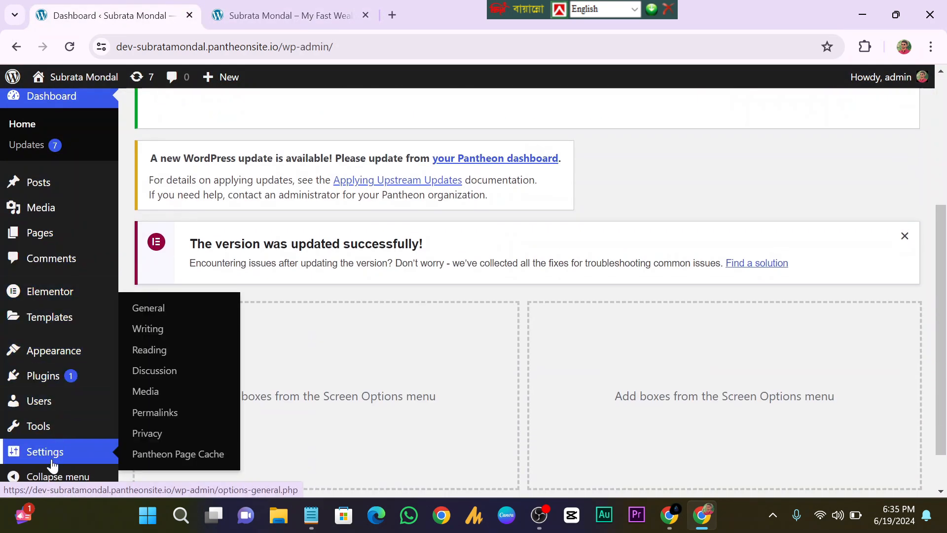
scroll(53, 465, "down", 1)
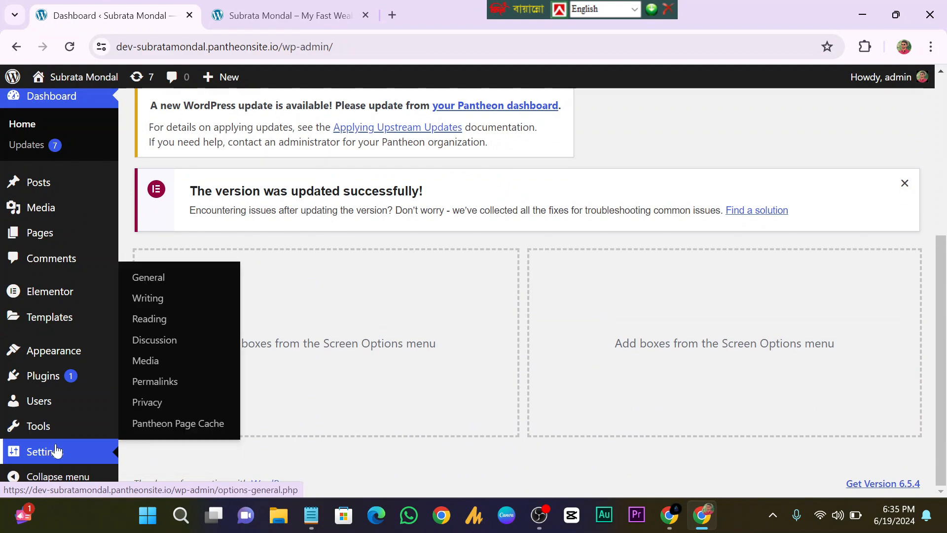
left_click(112, 452)
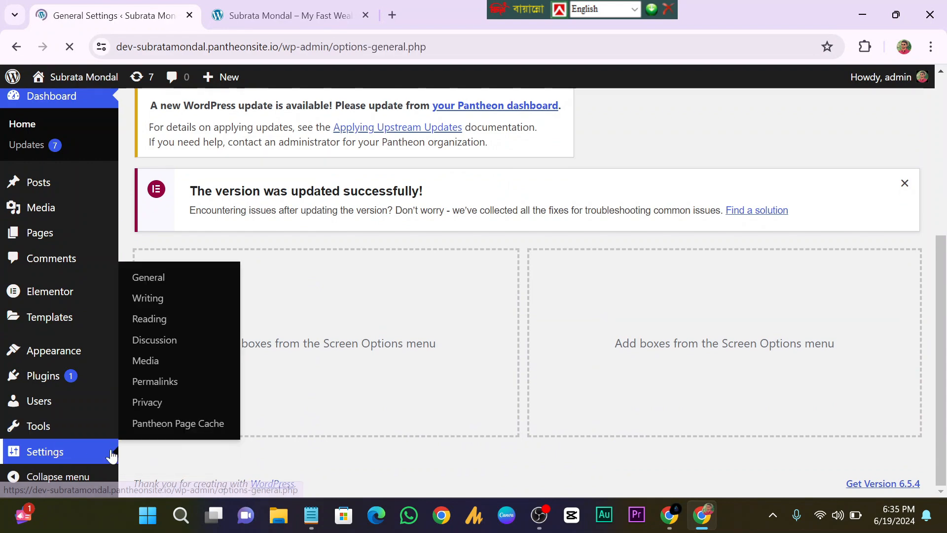
scroll(102, 407, "down", 7)
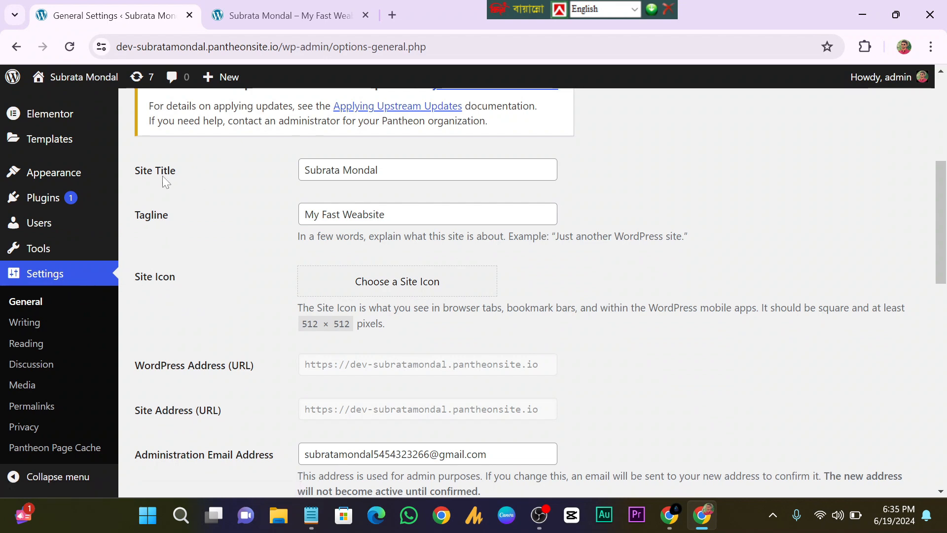
left_click(367, 168)
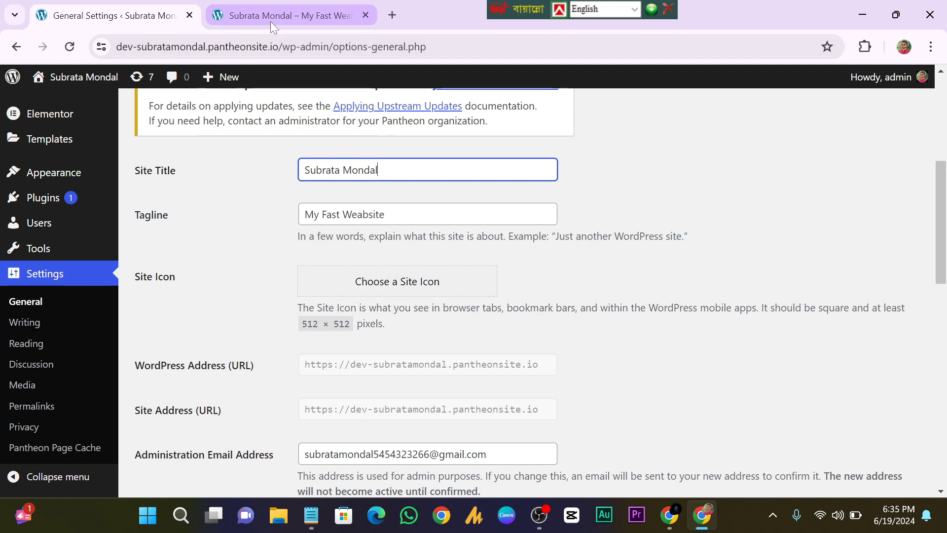
Replace 'Fast' with 'Blogging' so the tagline reads 'My Blogging Weabsite'.
left_click(391, 216)
key("ctrl+shift+Left")
key("ctrl+shift+Left")
key("ctrl+shift+Left")
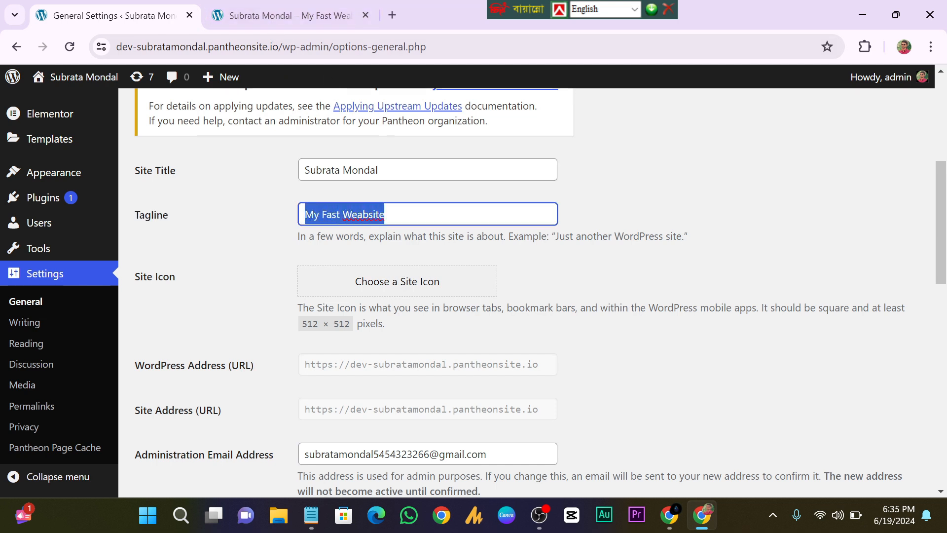
key("Right")
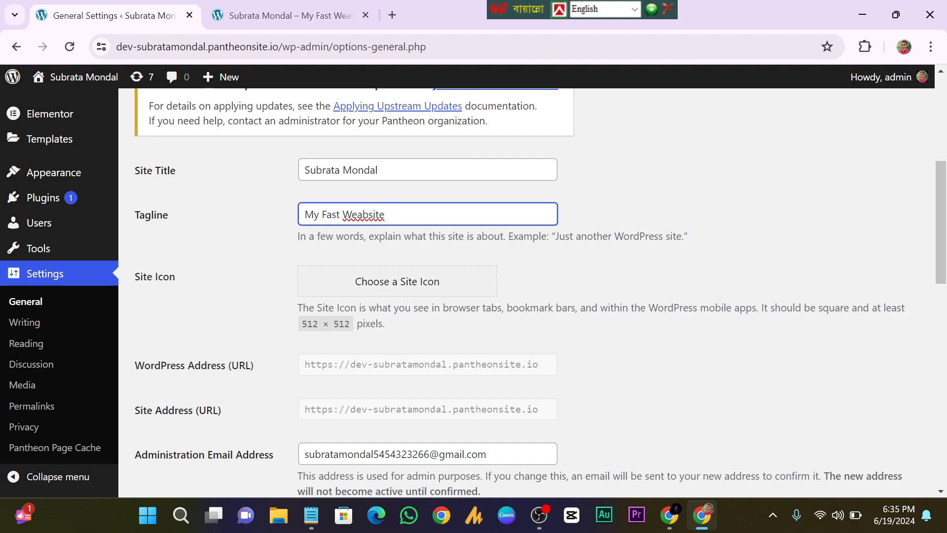
key("ctrl+Left")
key("Left")
key("shift+Left")
key("shift+Left")
key("shift+Left")
key("shift+Left")
type("Blogging")
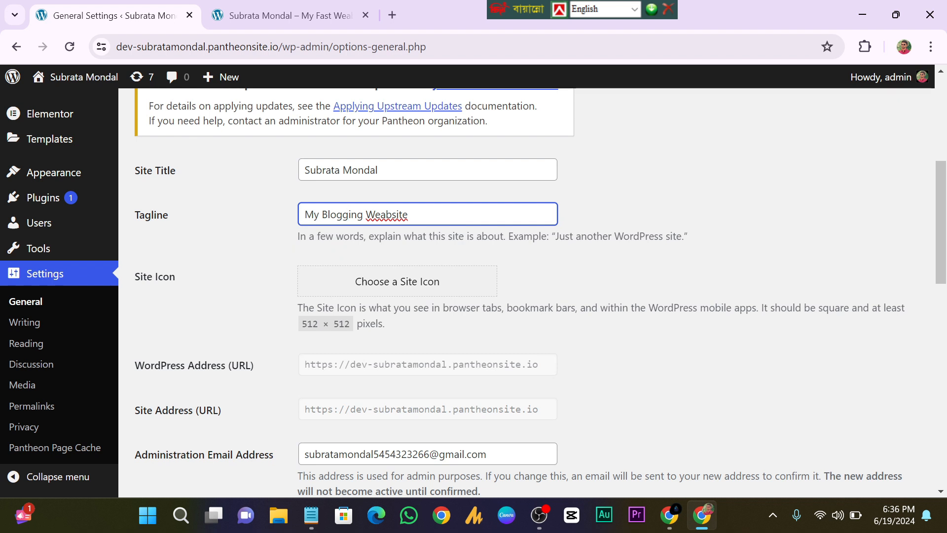
scroll(379, 223, "down", 1)
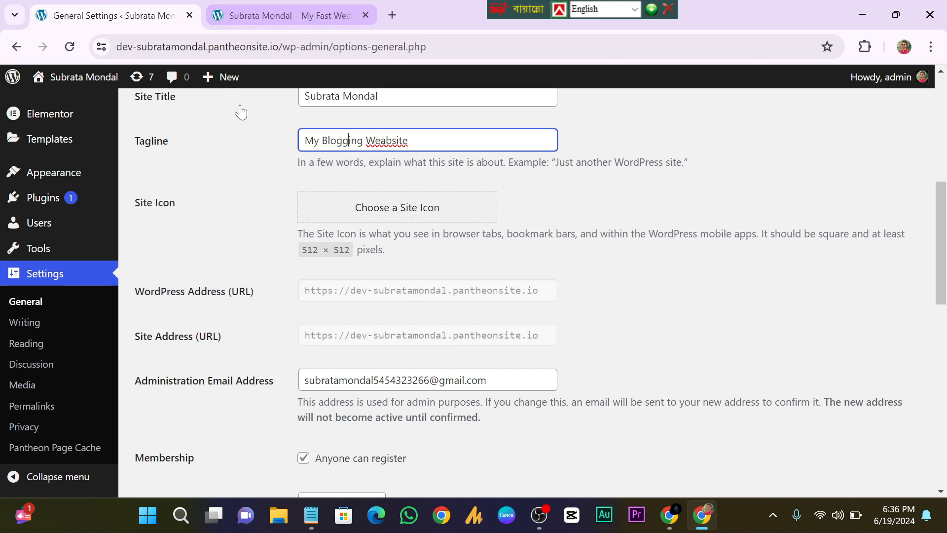
scroll(434, 296, "up", 1)
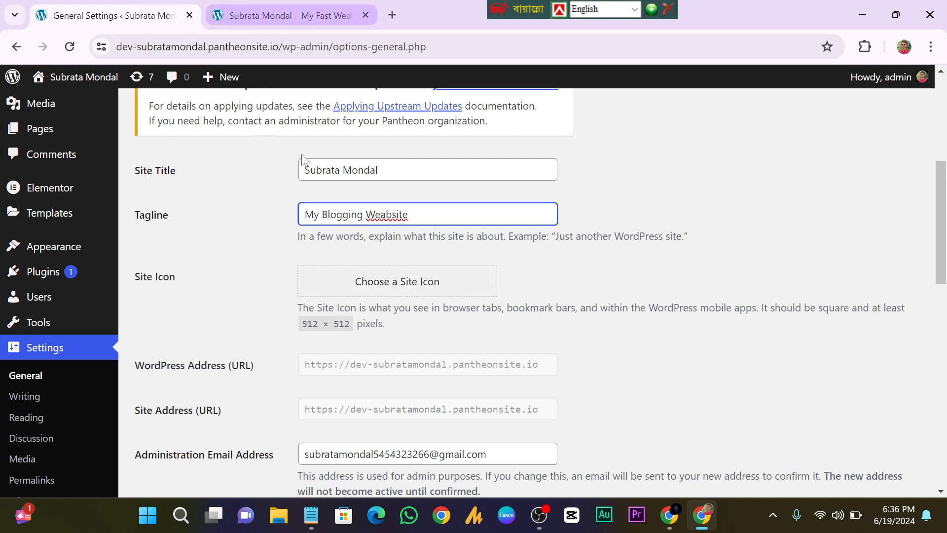
scroll(271, 293, "down", 1)
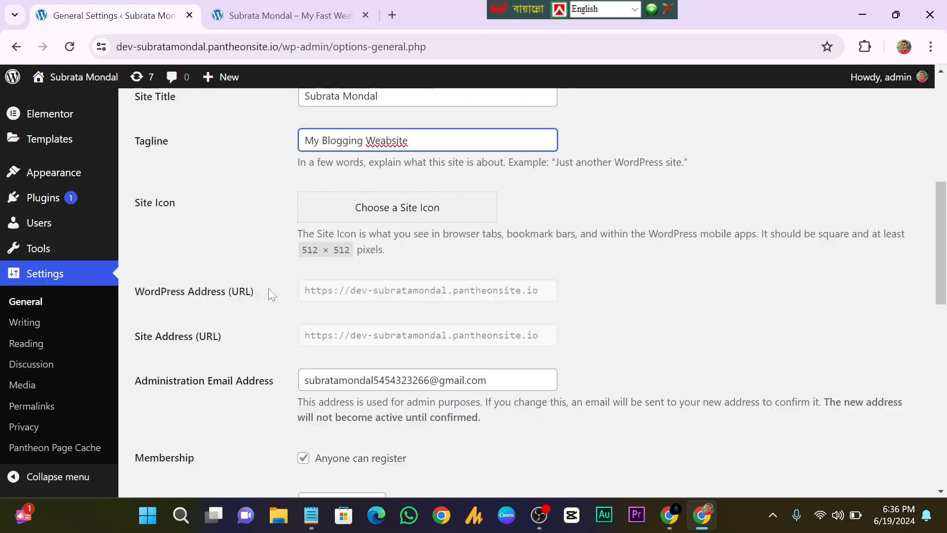
left_click(511, 291)
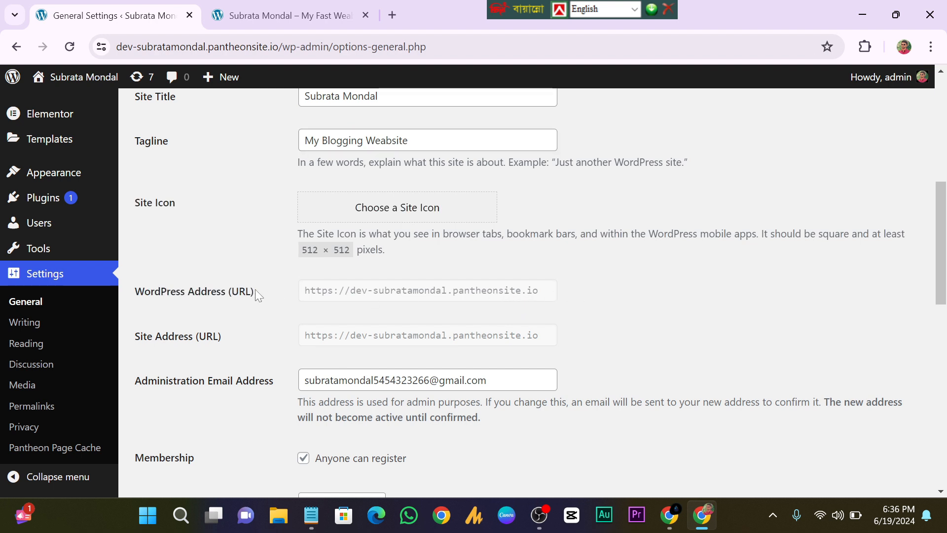
Review the admin email, keeping Subscriber as default role and English (United States) as site language.
scroll(285, 342, "down", 1)
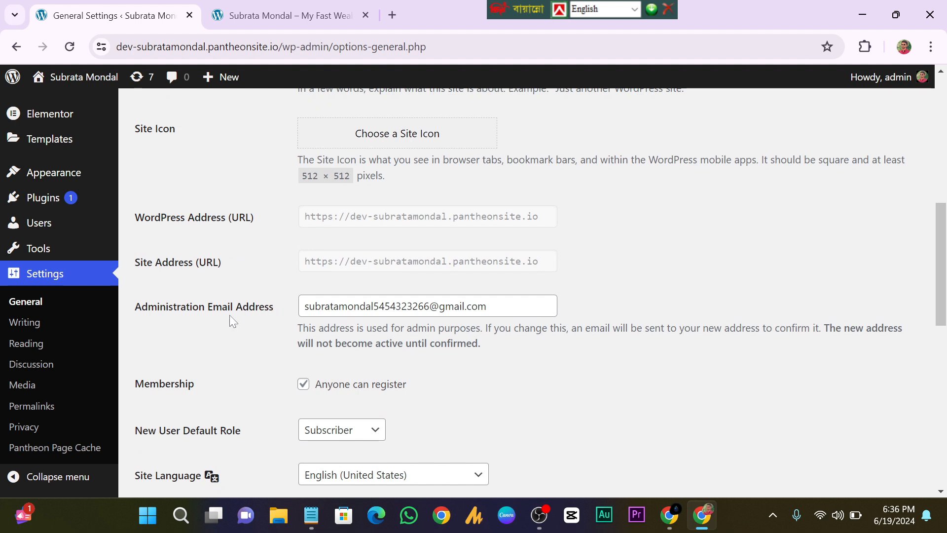
left_click(498, 306)
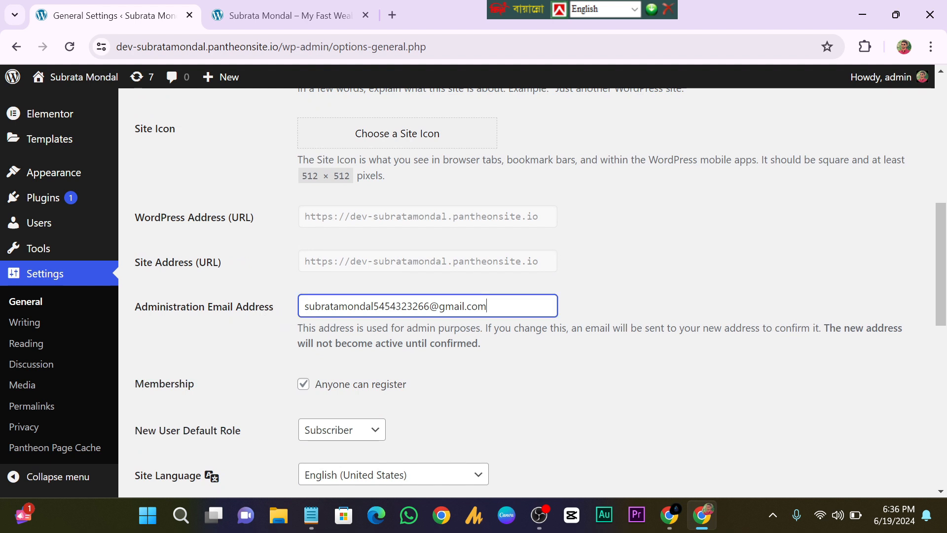
scroll(541, 292, "down", 1)
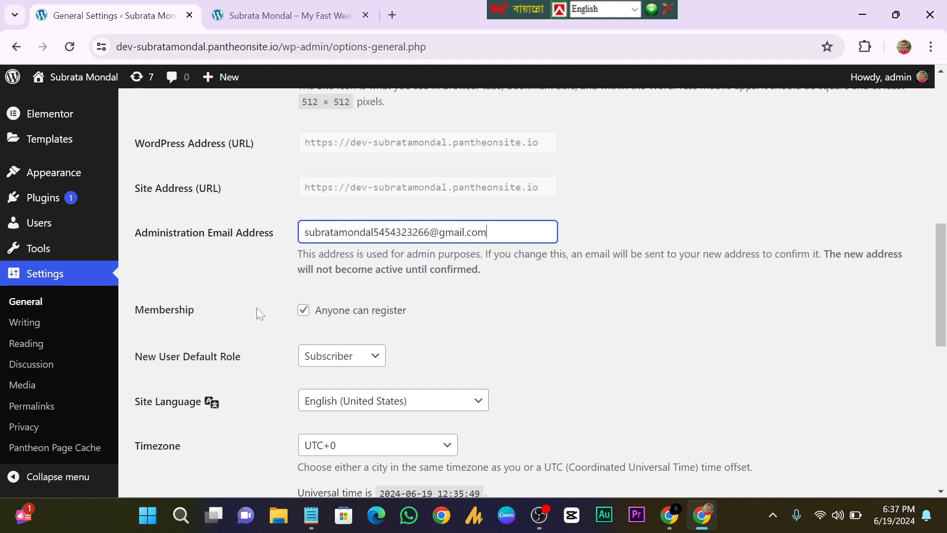
scroll(341, 348, "down", 1)
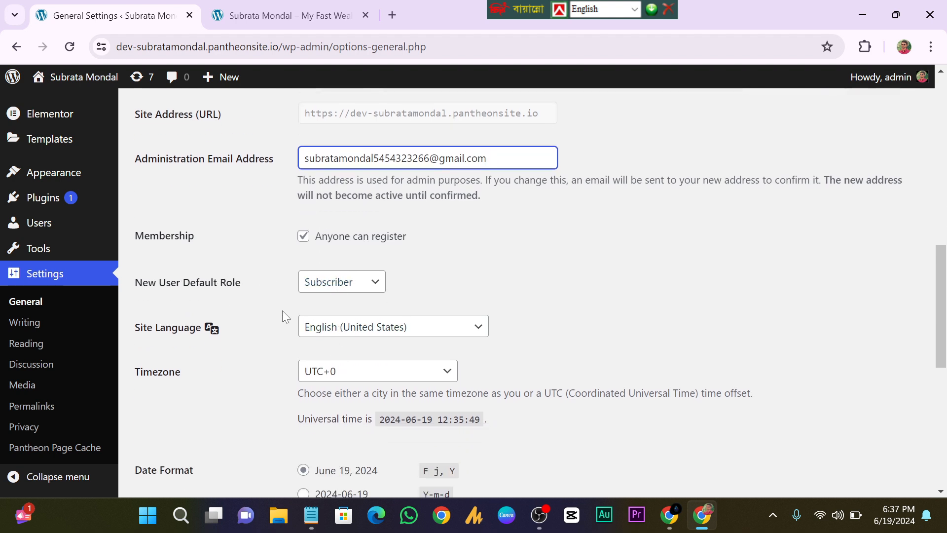
left_click(372, 281)
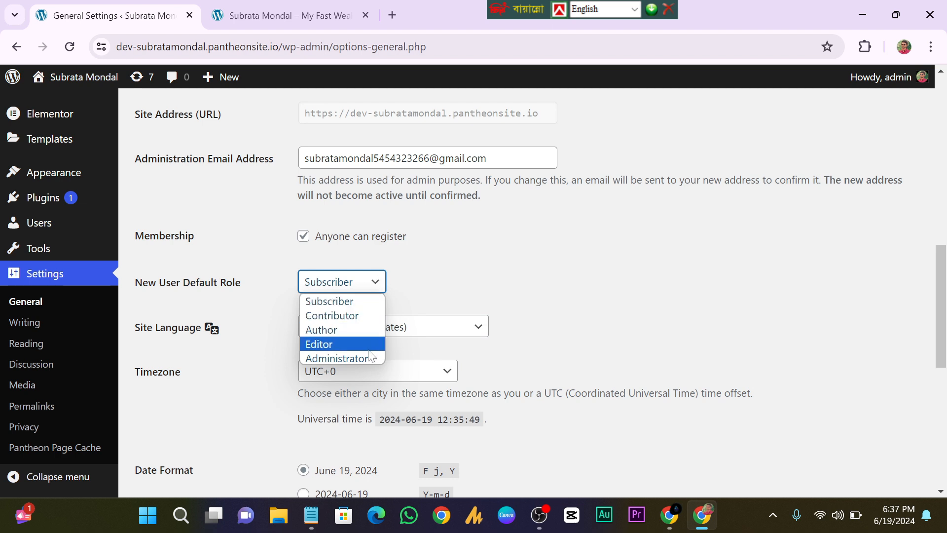
left_click(479, 263)
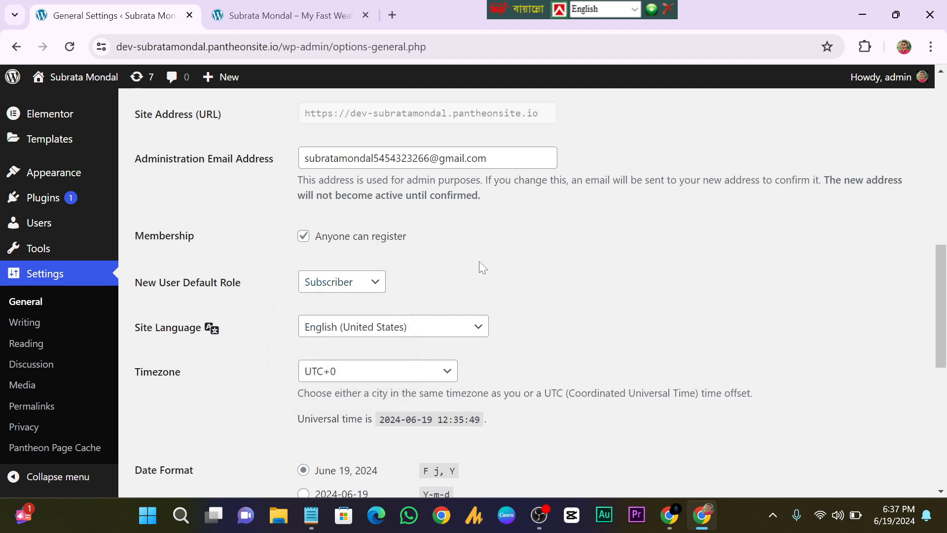
scroll(473, 289, "down", 1)
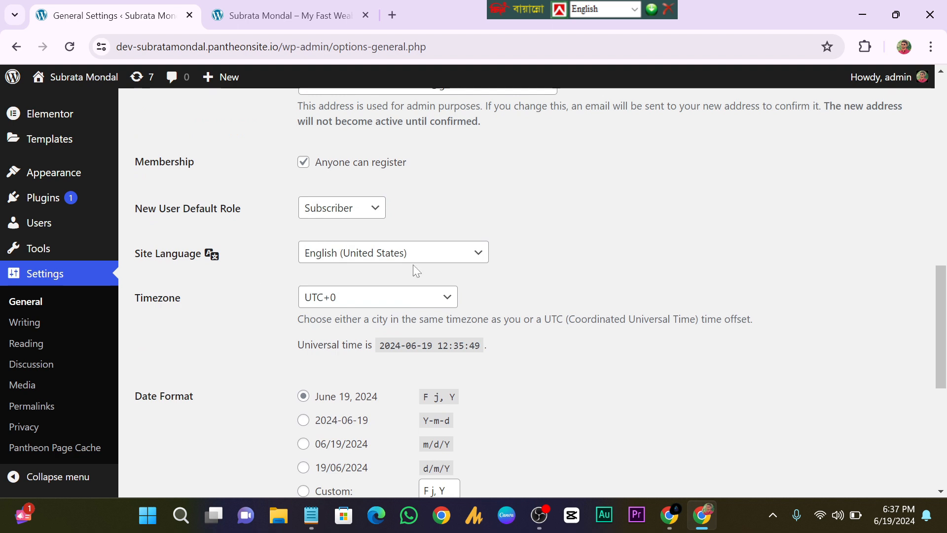
left_click(428, 261)
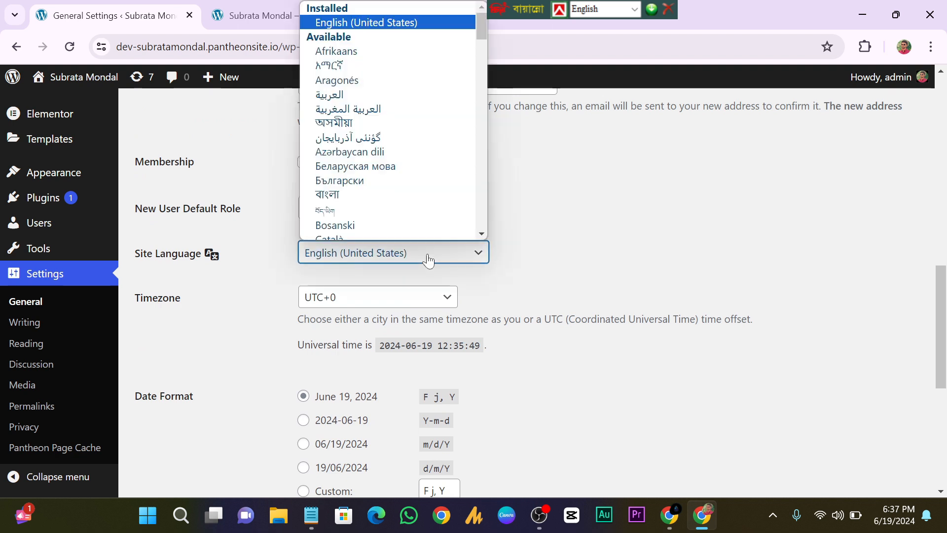
left_click(420, 266)
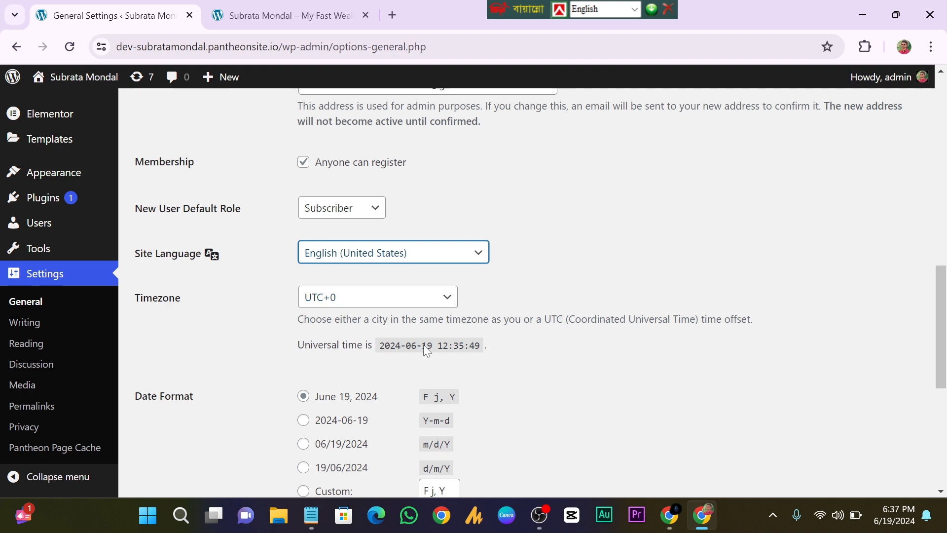
Save the general settings and go to Settings > Writing.
scroll(408, 390, "down", 7)
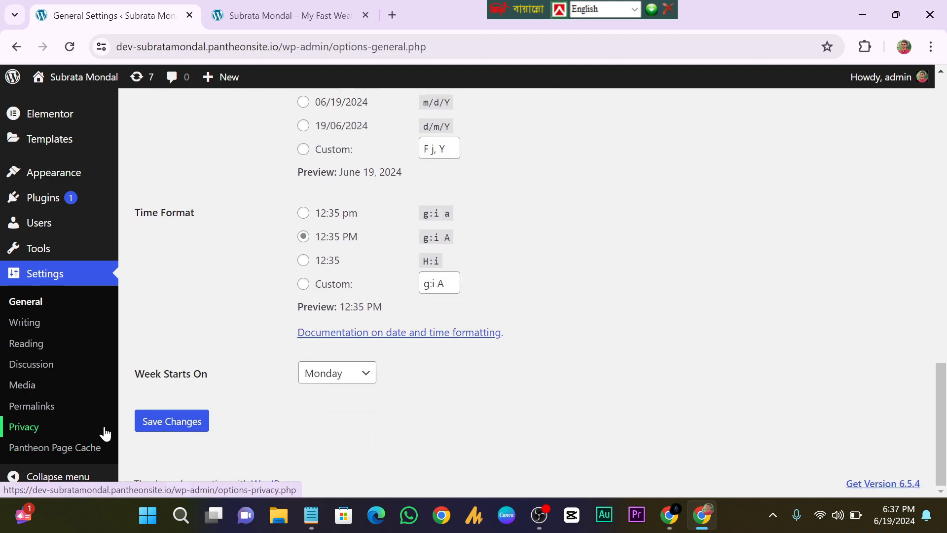
scroll(186, 433, "up", 14)
scroll(275, 389, "down", 14)
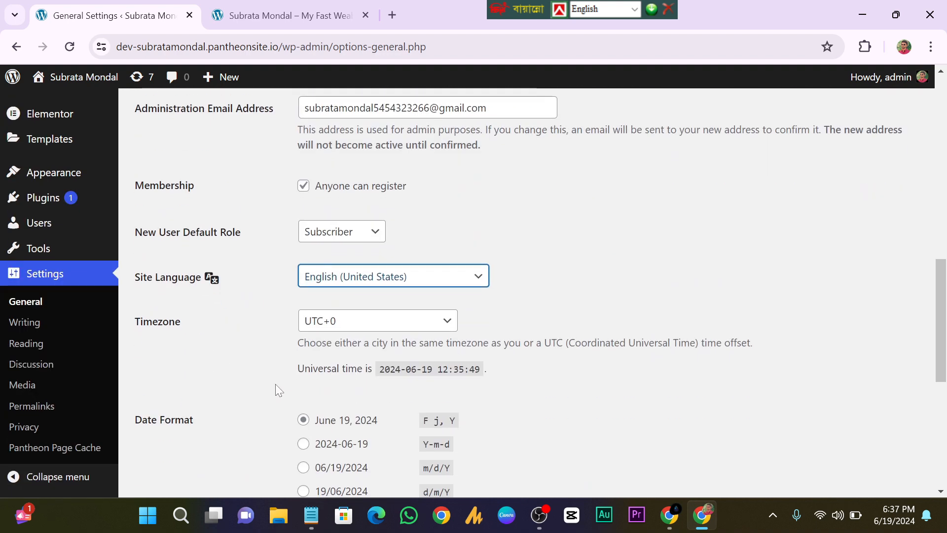
left_click(173, 423)
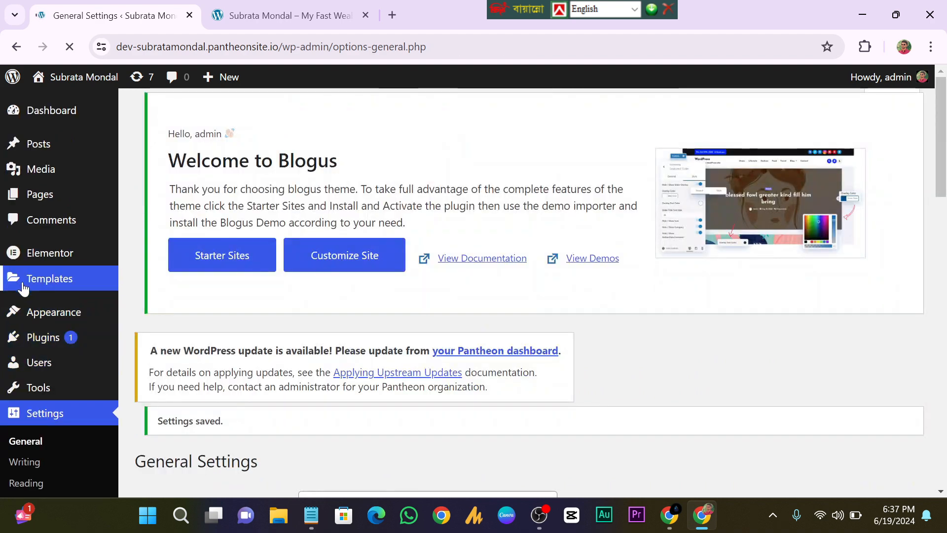
scroll(96, 399, "down", 6)
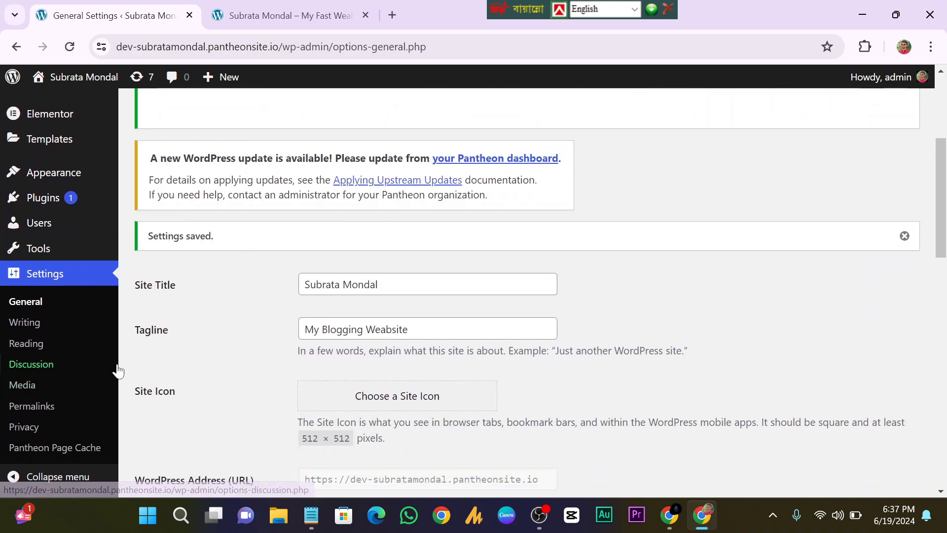
left_click(51, 328)
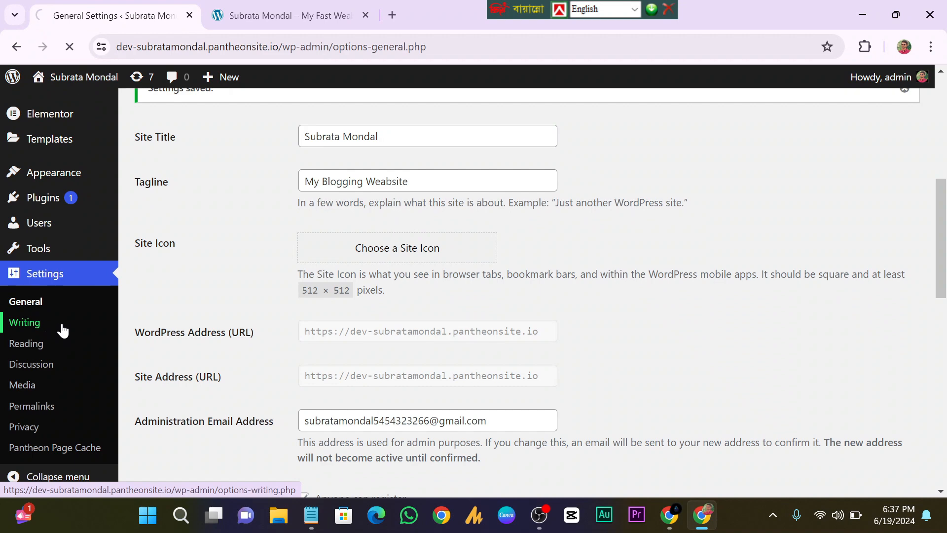
Keep Uncategorized as the default post category.
scroll(275, 332, "down", 4)
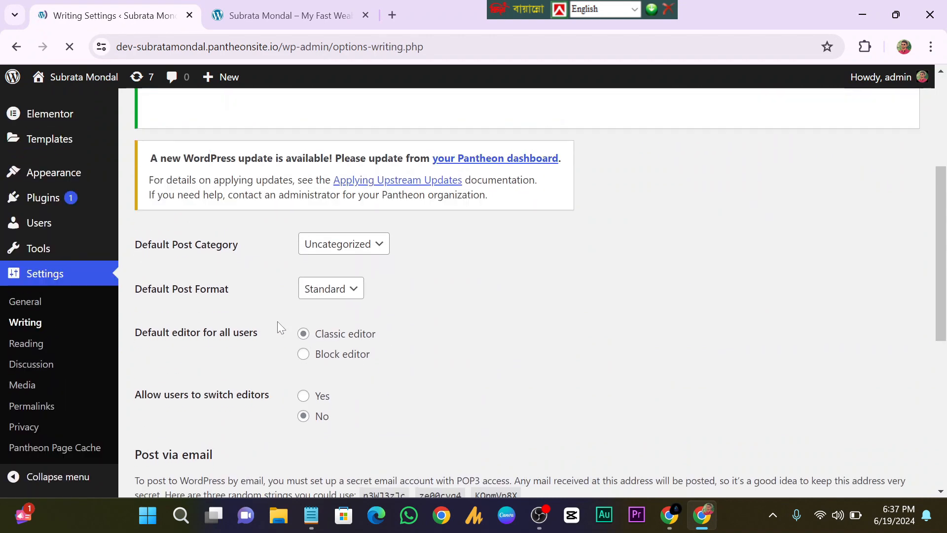
scroll(208, 301, "down", 1)
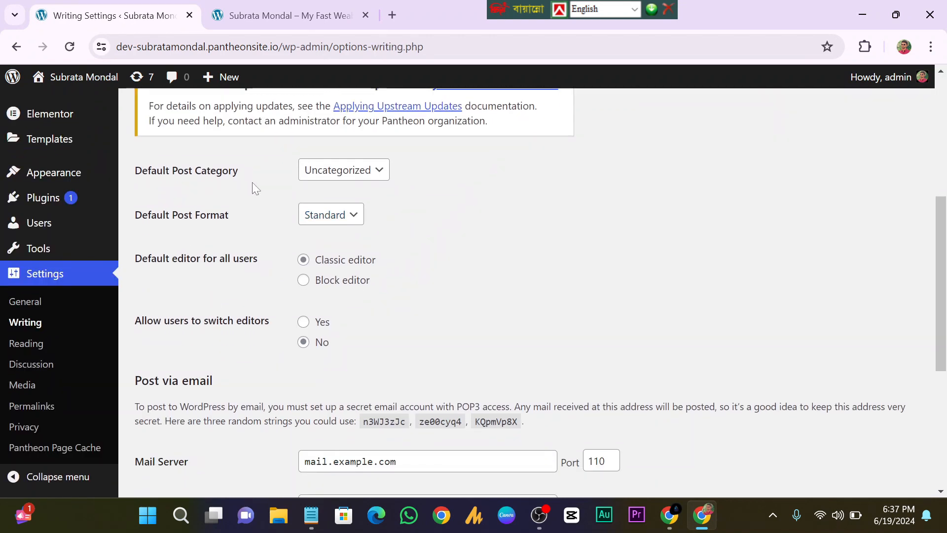
left_click(373, 171)
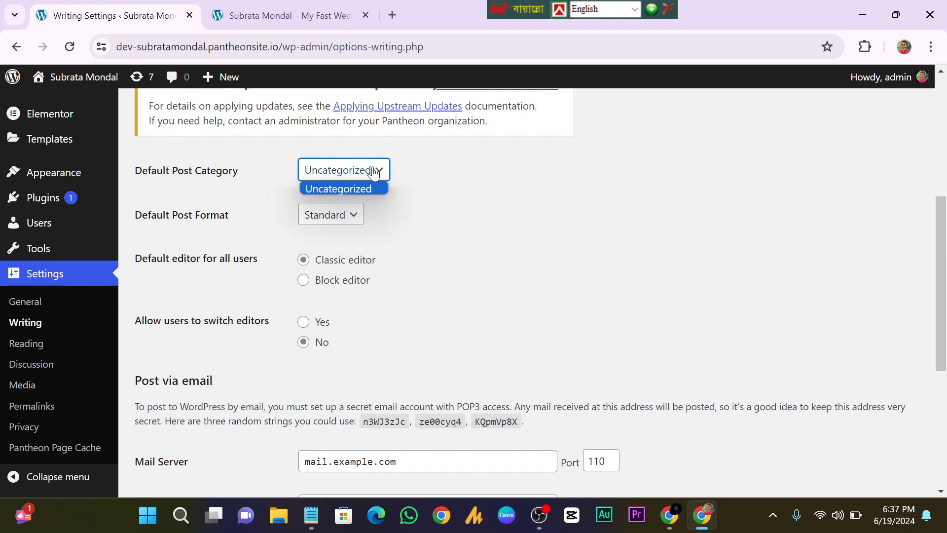
left_click(374, 170)
scroll(69, 193, "up", 3)
mouse_move(72, 194)
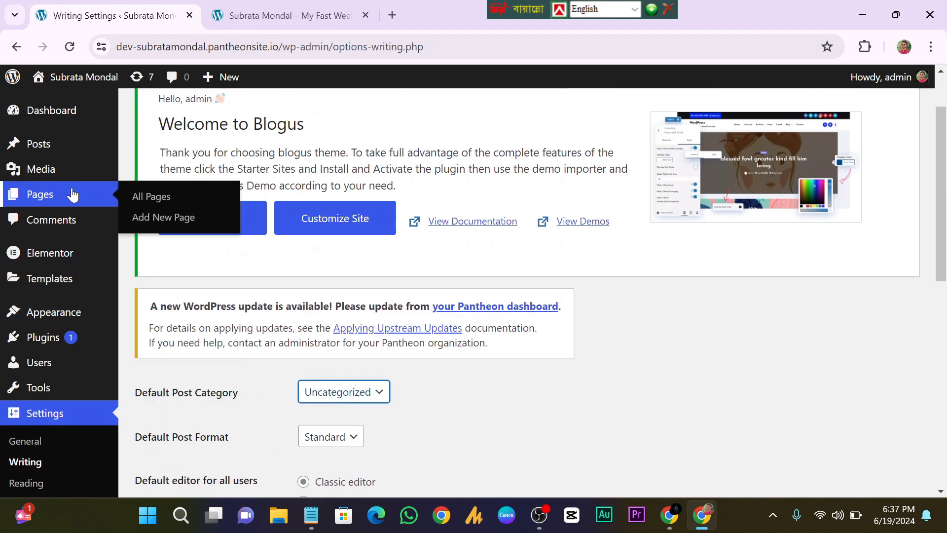
scroll(69, 212, "up", 2)
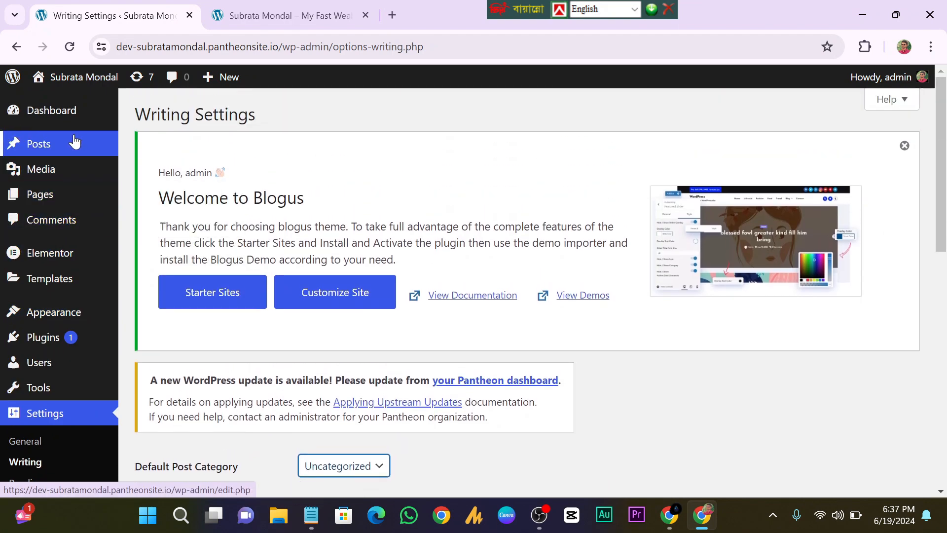
mouse_move(86, 147)
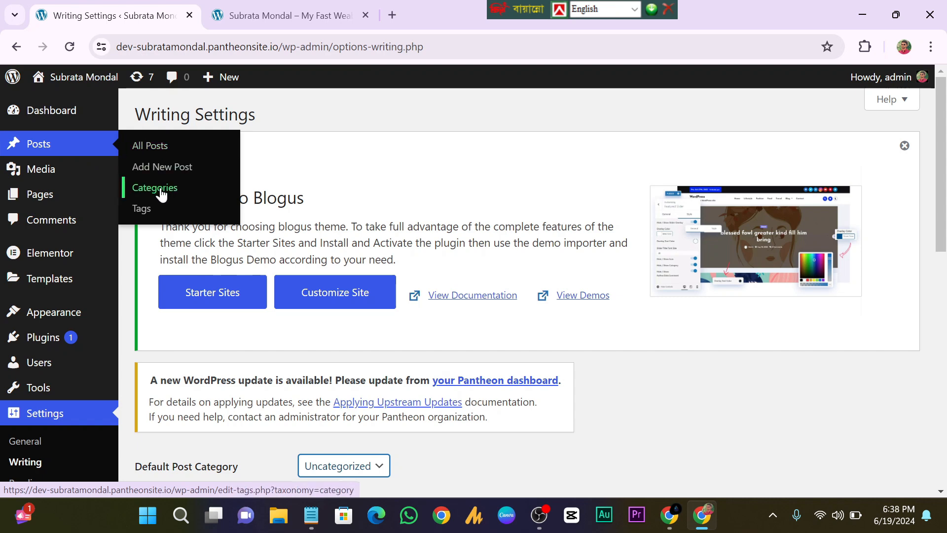
scroll(345, 321, "down", 6)
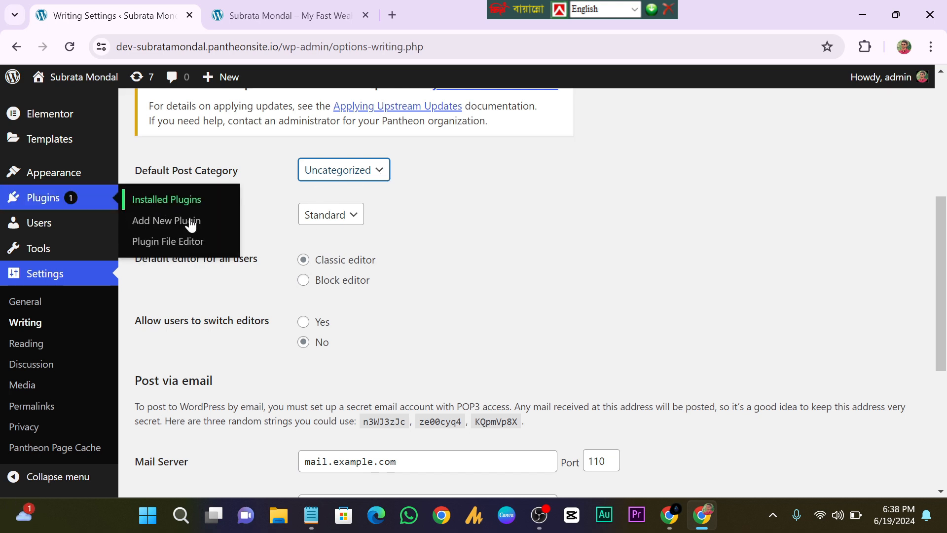
Keep Standard as the default post format and scroll down to Save Changes.
left_click(359, 216)
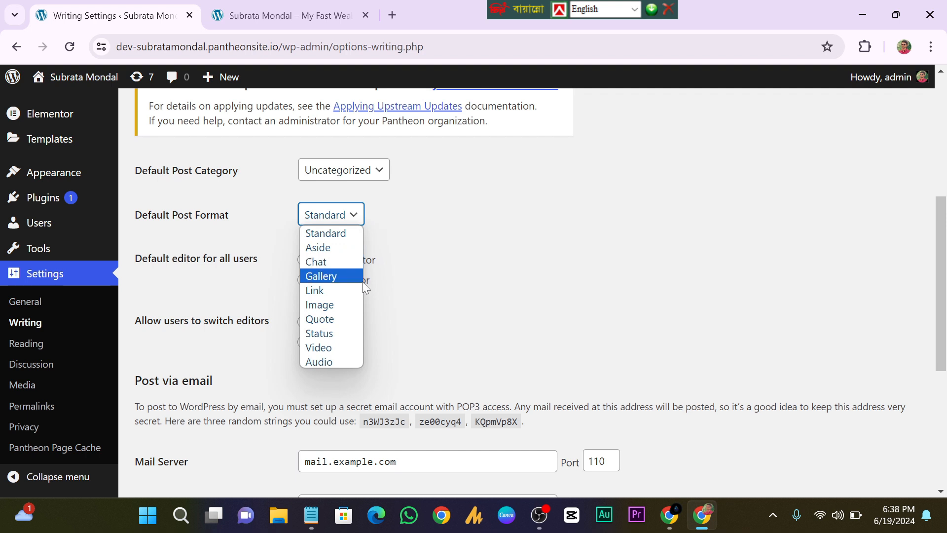
left_click(410, 213)
left_click(409, 213)
scroll(434, 242, "down", 1)
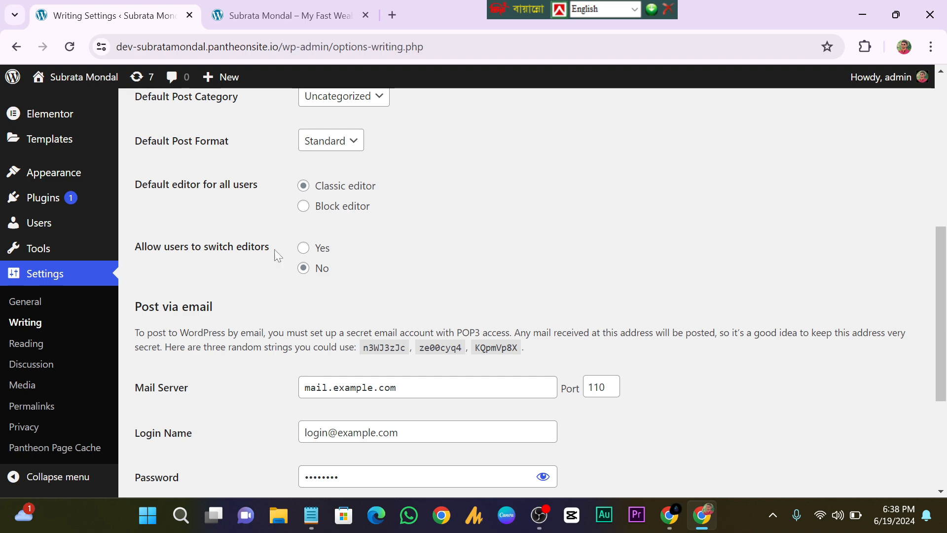
scroll(298, 271, "down", 4)
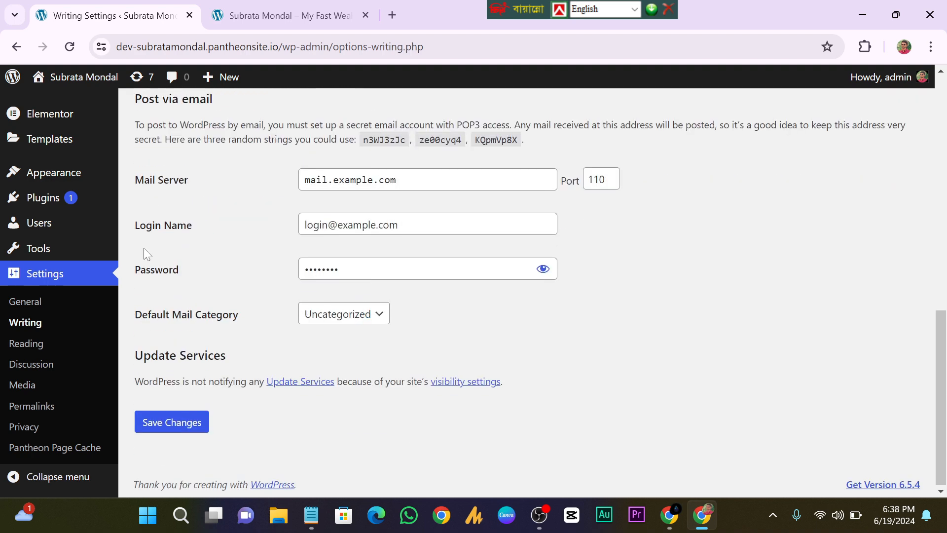
scroll(143, 248, "up", 3)
scroll(143, 248, "down", 1)
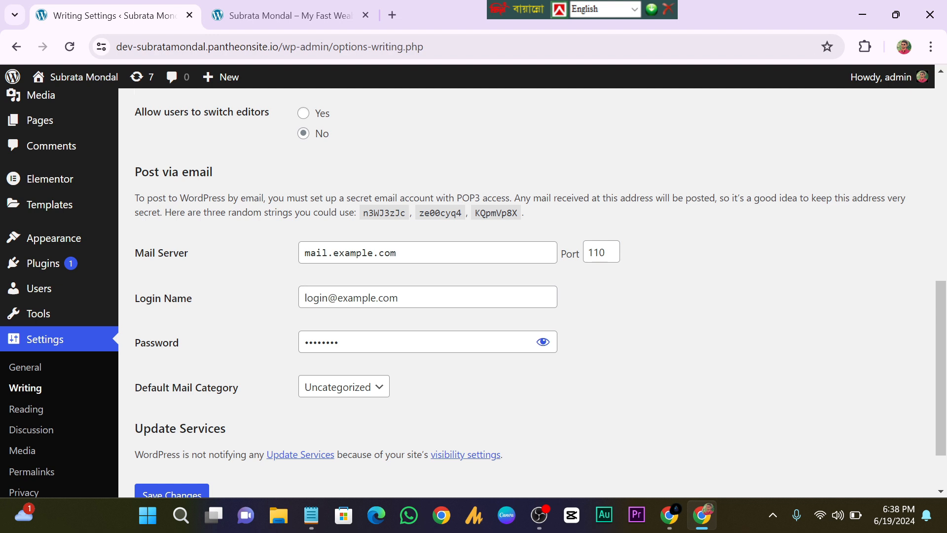
scroll(460, 301, "down", 3)
scroll(461, 301, "up", 3)
scroll(442, 313, "down", 2)
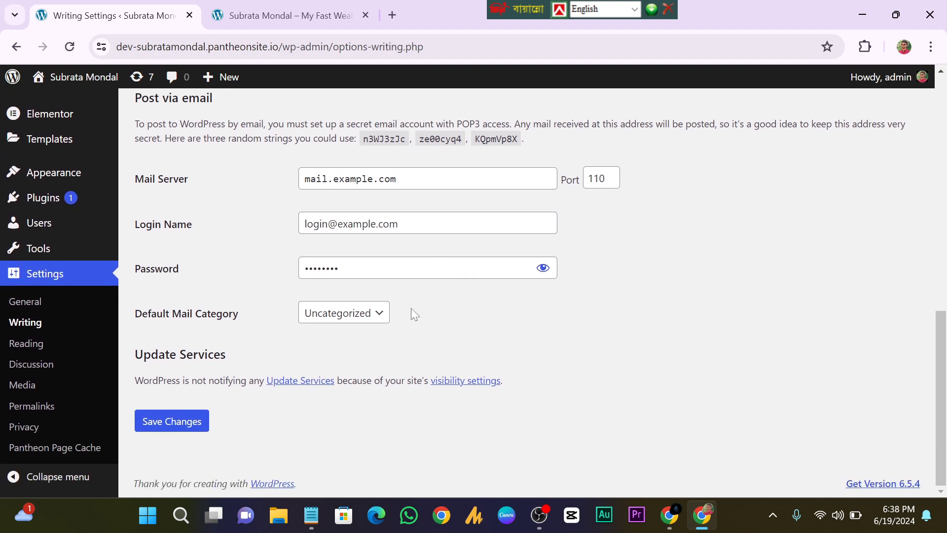
Save the writing settings and dismiss Chrome's breached-password warning.
left_click(190, 426)
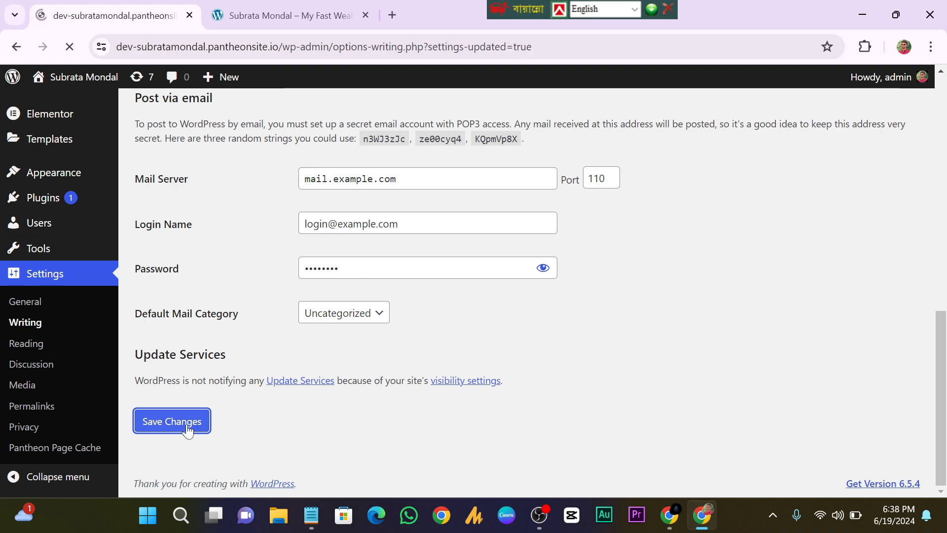
scroll(20, 375, "down", 3)
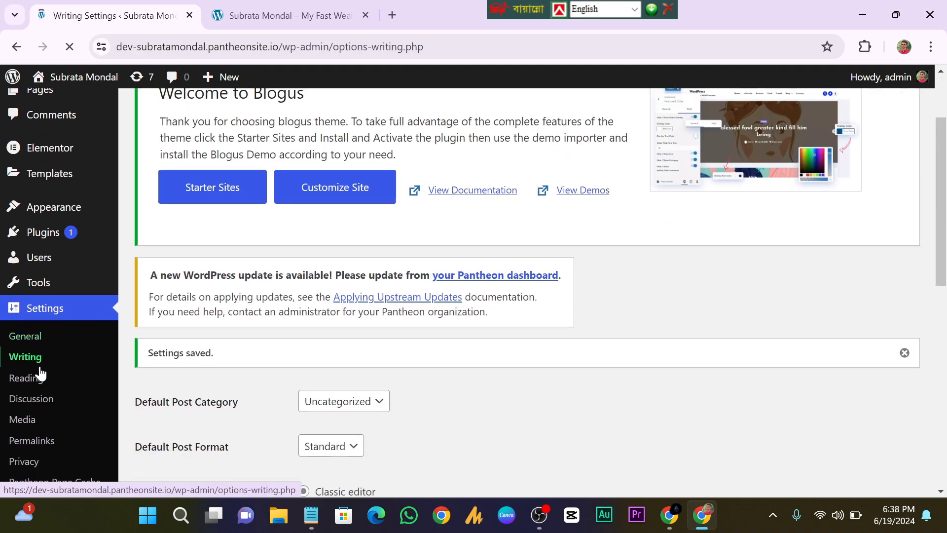
scroll(35, 355, "down", 1)
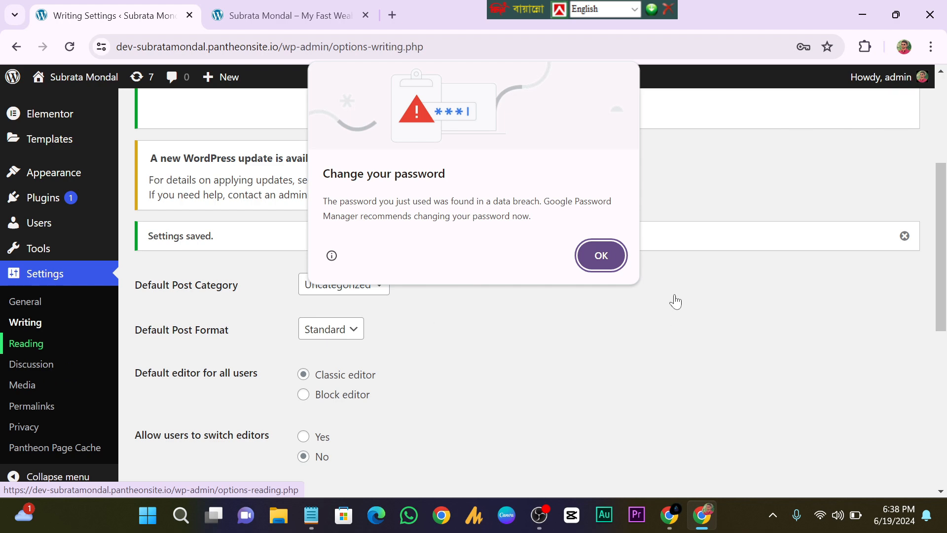
left_click(602, 256)
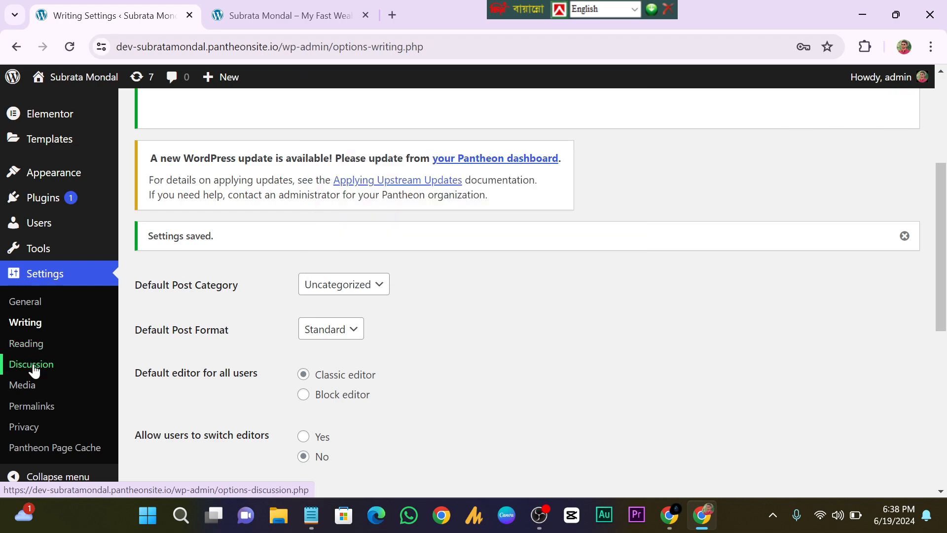
Scroll through Discussion settings: avatars shown, G maximum rating, Gravatar Logo default avatar.
left_click(32, 366)
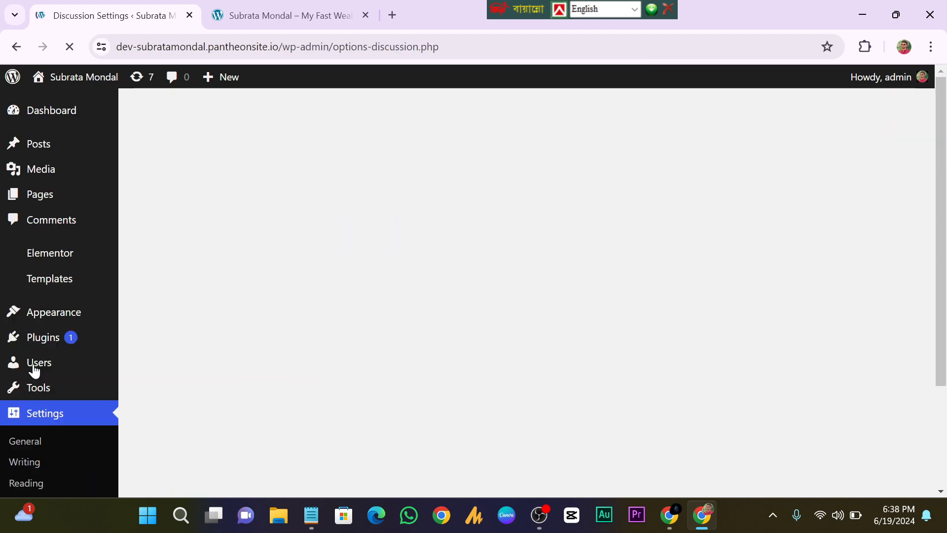
scroll(330, 314, "down", 5)
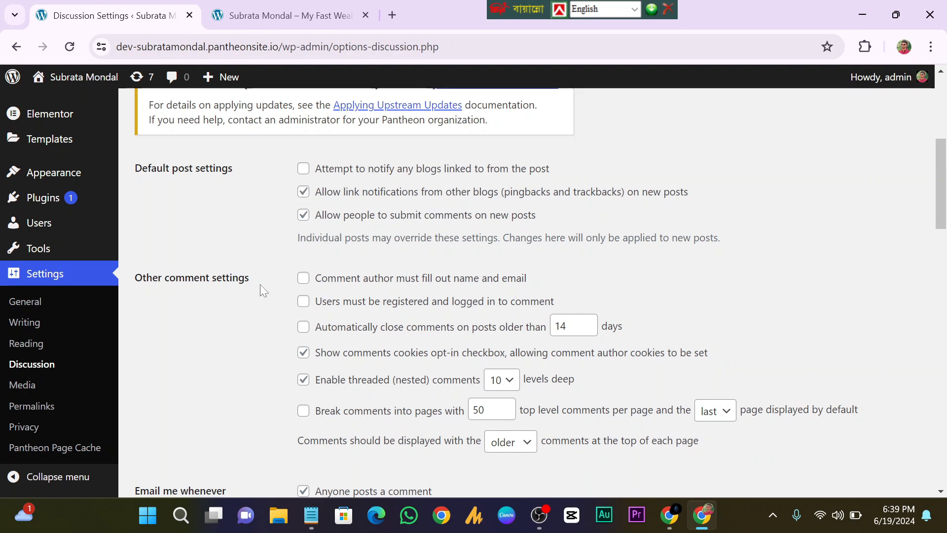
scroll(260, 286, "down", 1)
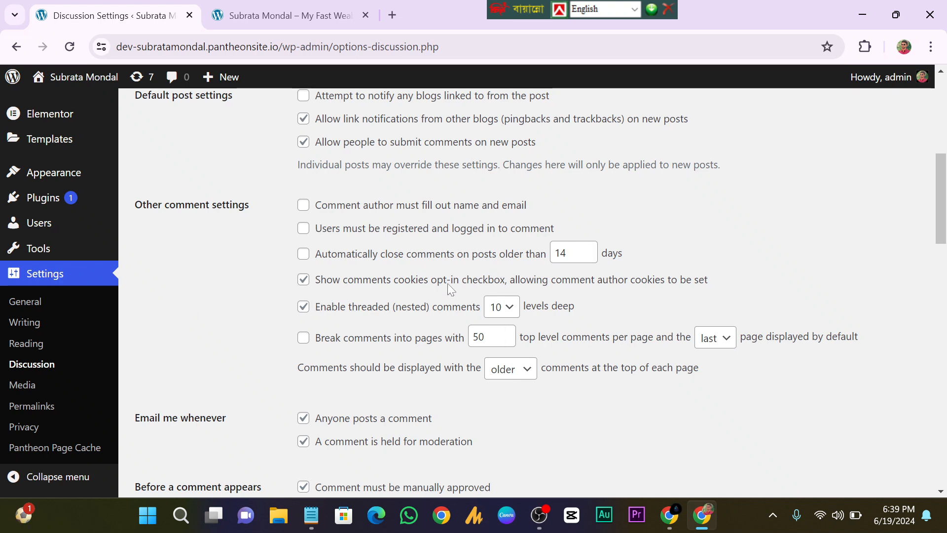
scroll(515, 340, "down", 2)
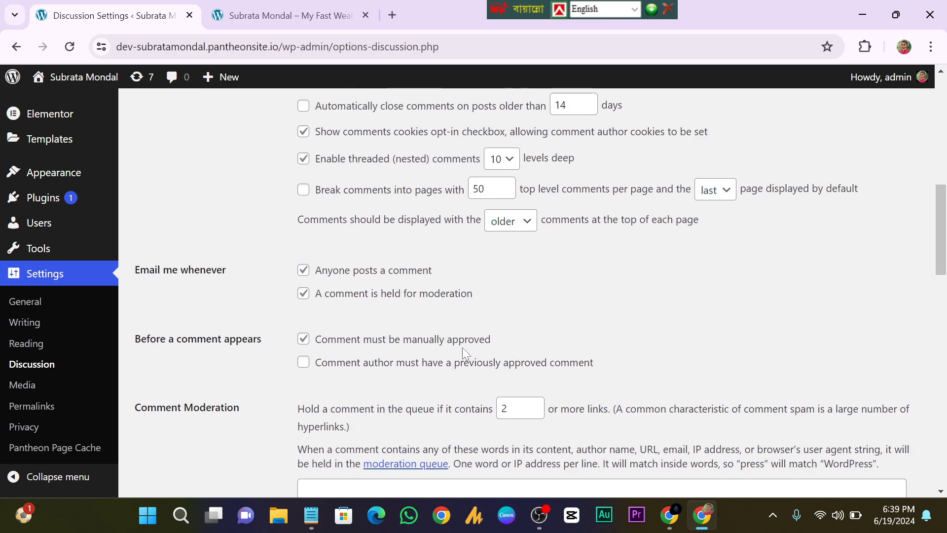
scroll(309, 339, "down", 3)
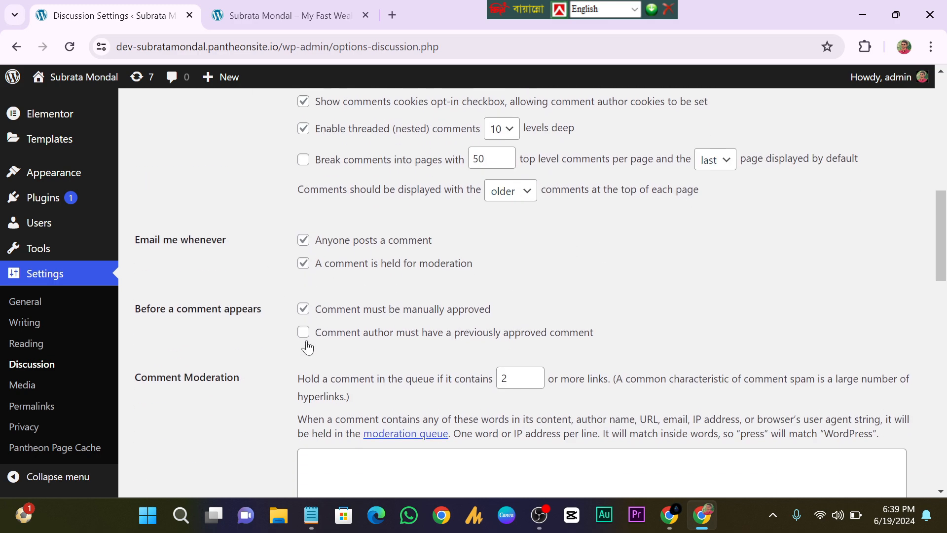
scroll(329, 376, "down", 6)
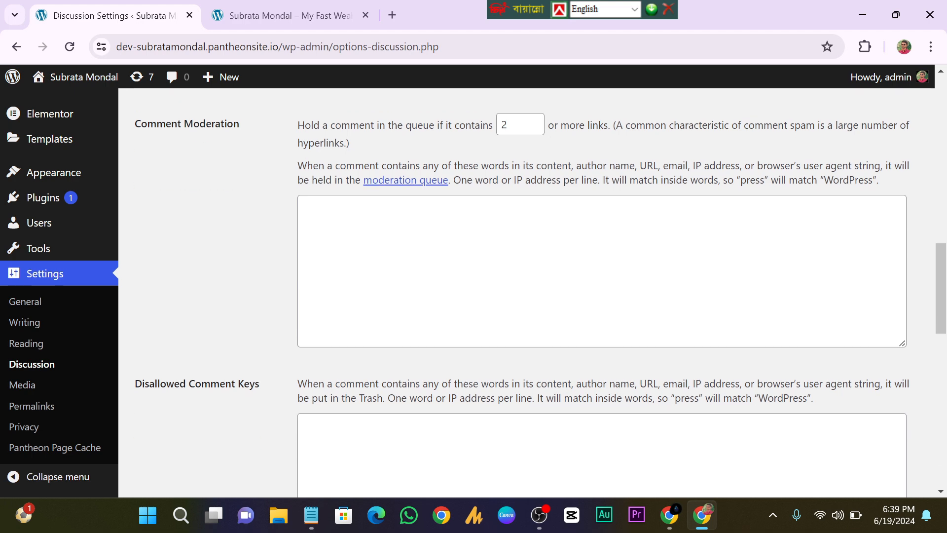
scroll(327, 375, "down", 3)
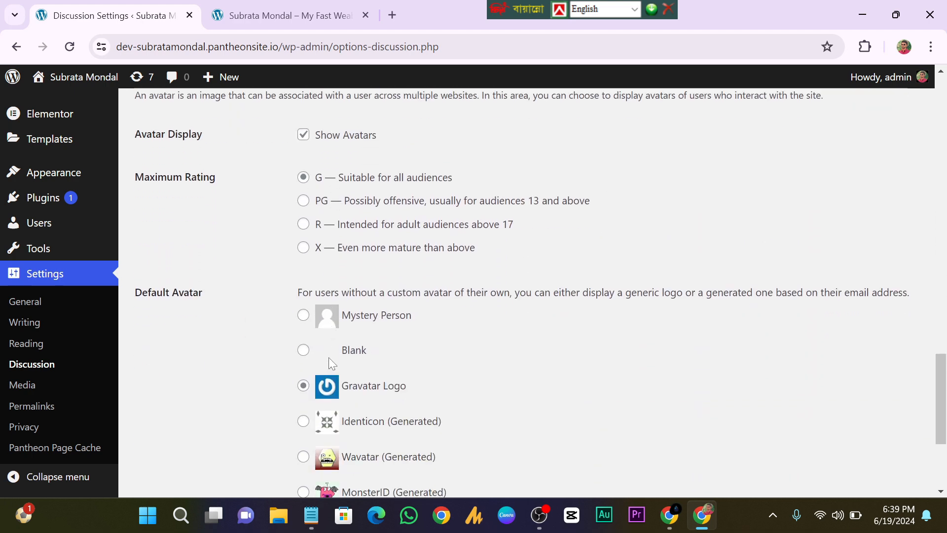
scroll(329, 358, "up", 2)
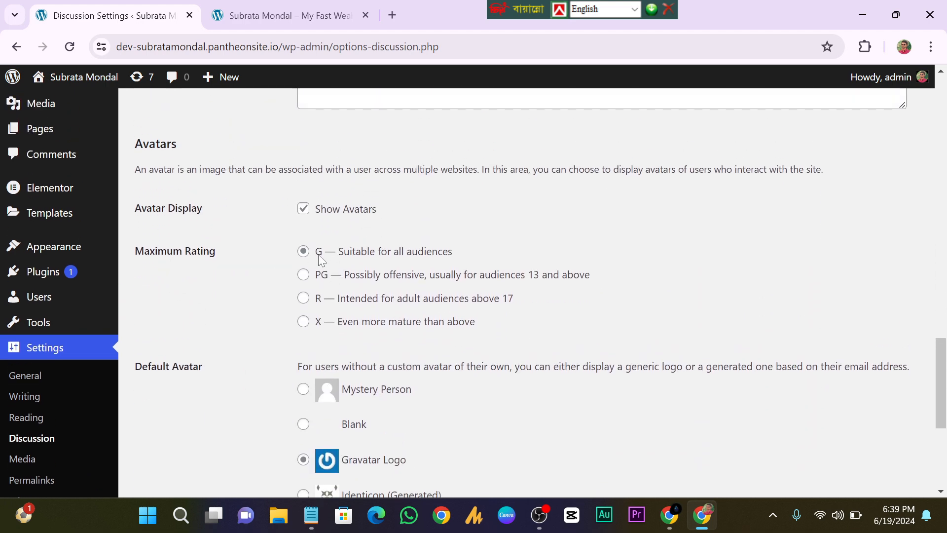
scroll(262, 317, "down", 1)
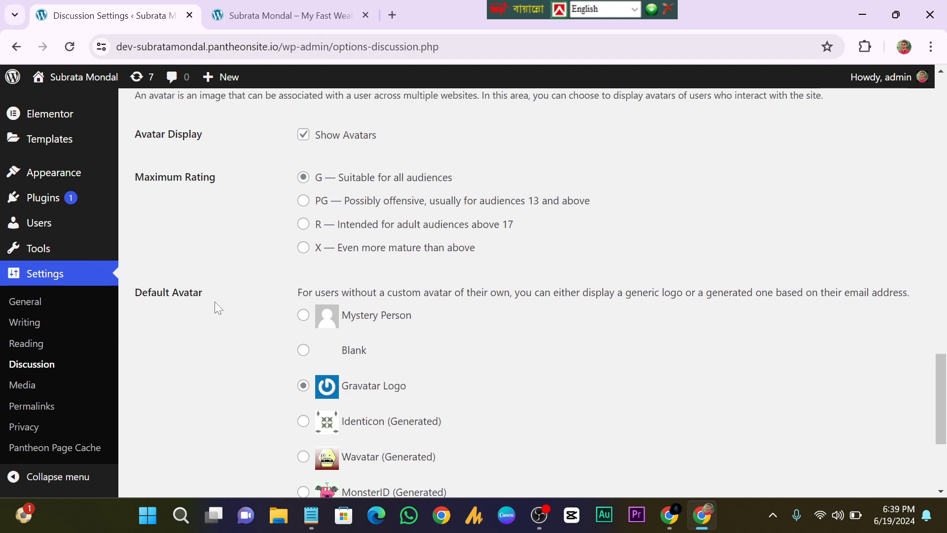
scroll(265, 306, "down", 1)
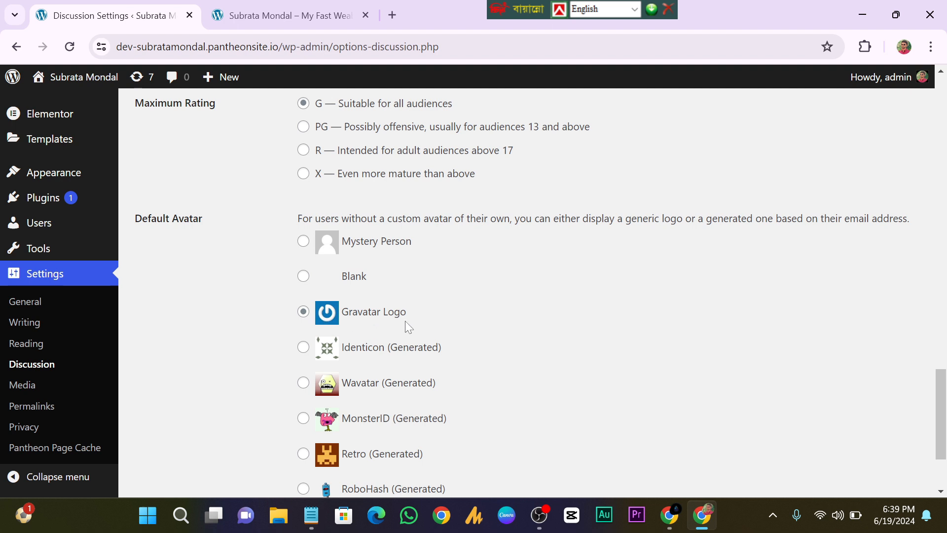
scroll(408, 326, "down", 1)
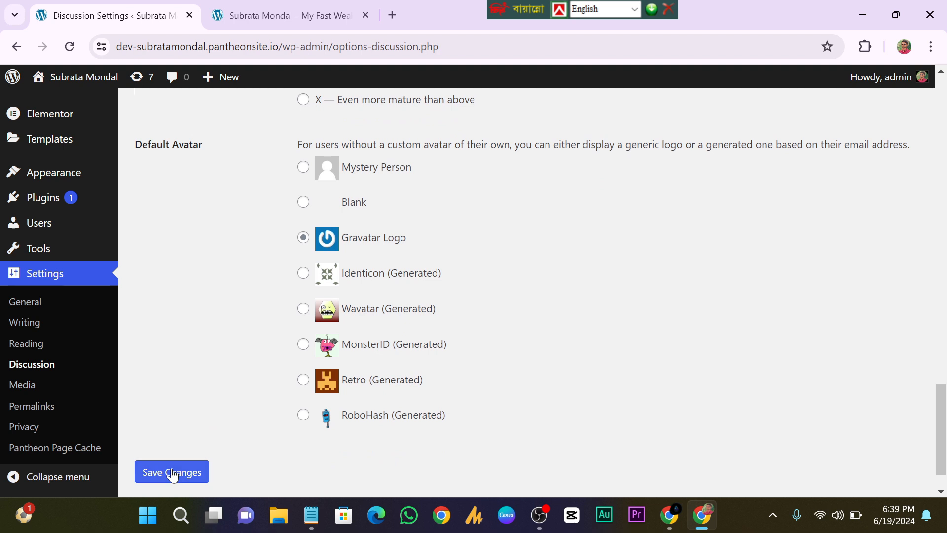
scroll(174, 472, "down", 1)
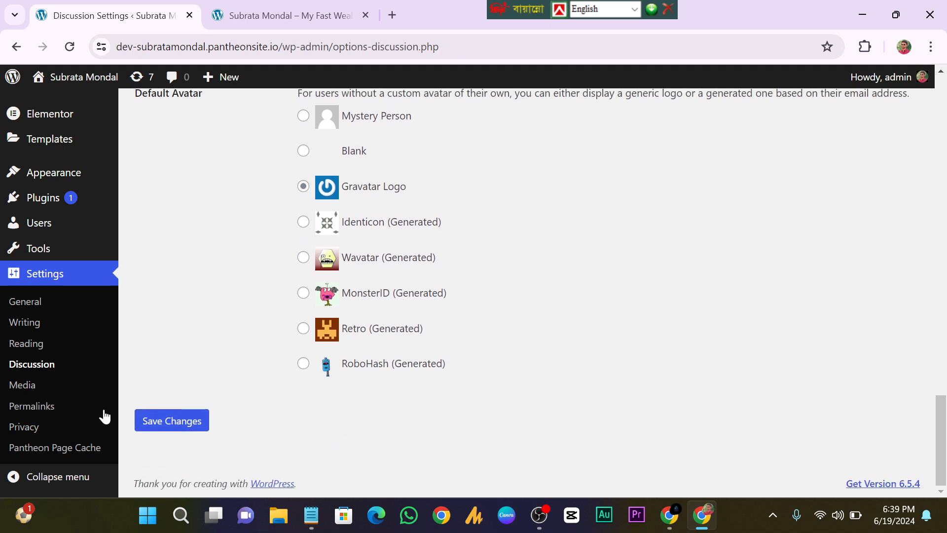
Review Media image sizes 150×150, 300×300 and 1024×1024, then open Permalinks.
left_click(42, 395)
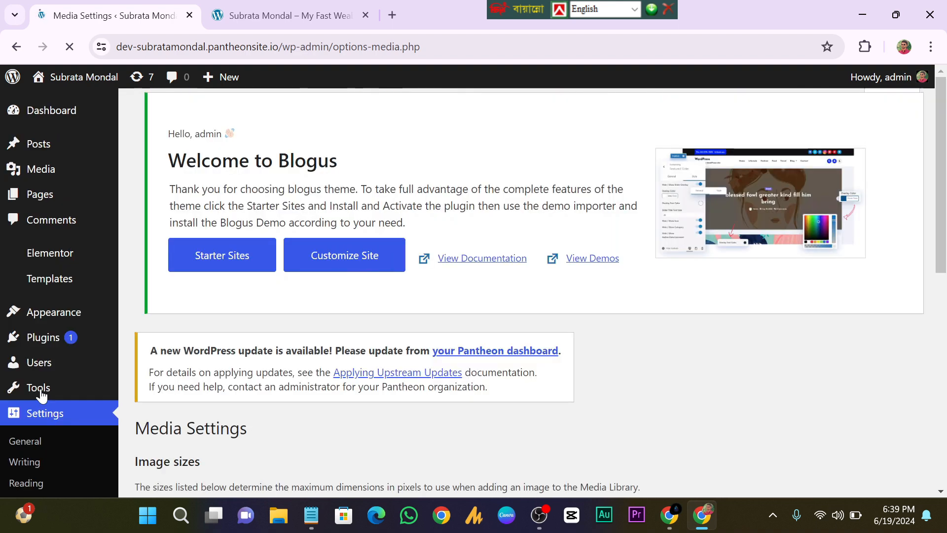
scroll(276, 353, "down", 5)
scroll(474, 325, "down", 1)
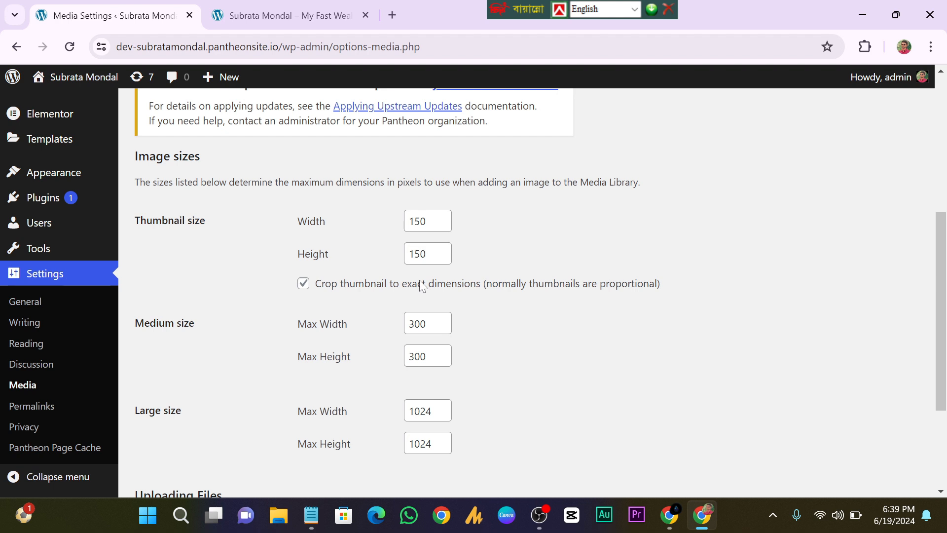
scroll(421, 281, "down", 1)
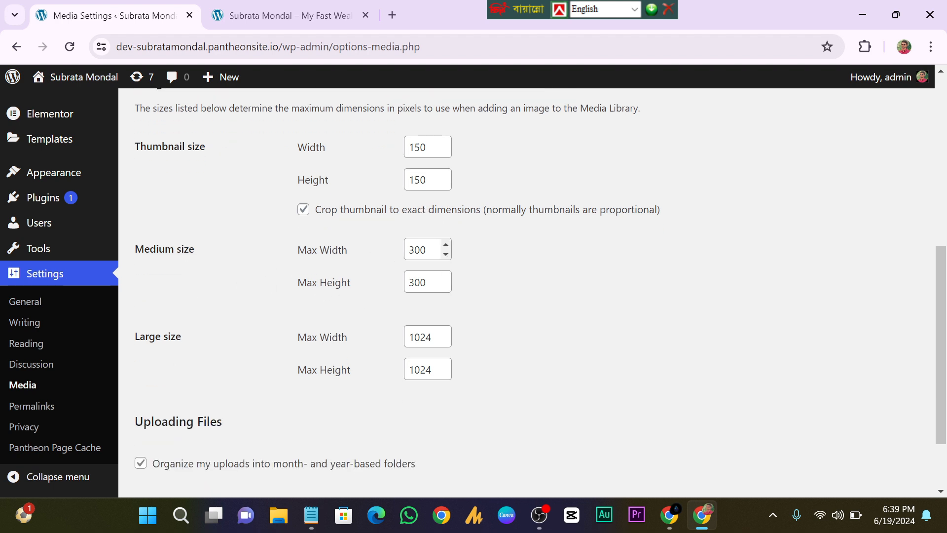
scroll(375, 336, "down", 1)
scroll(225, 372, "down", 1)
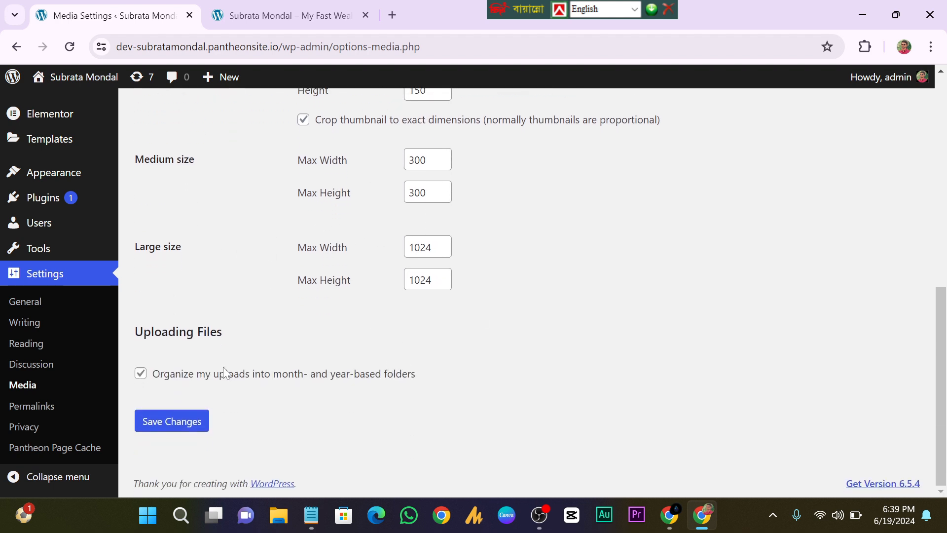
left_click(51, 406)
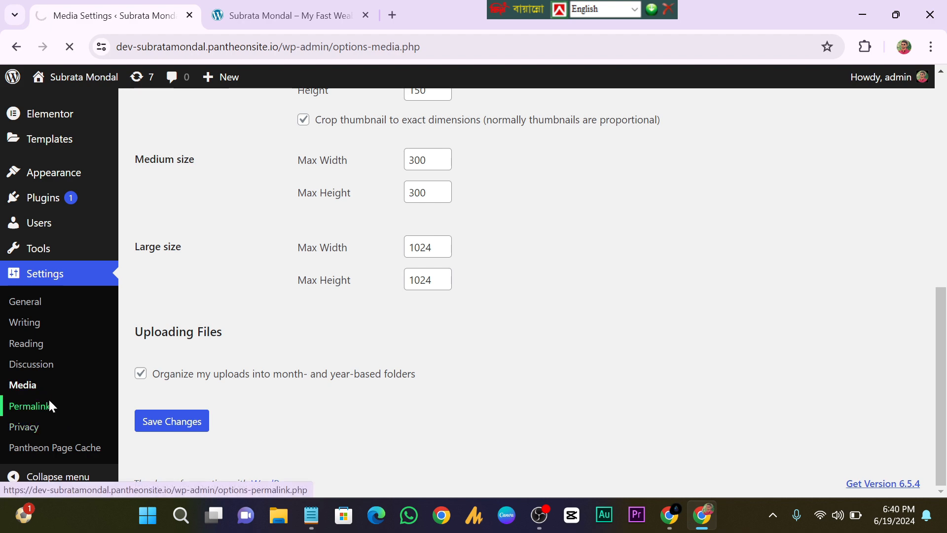
Compare the Post name permalink structure against the live homepage tab.
scroll(528, 291, "down", 4)
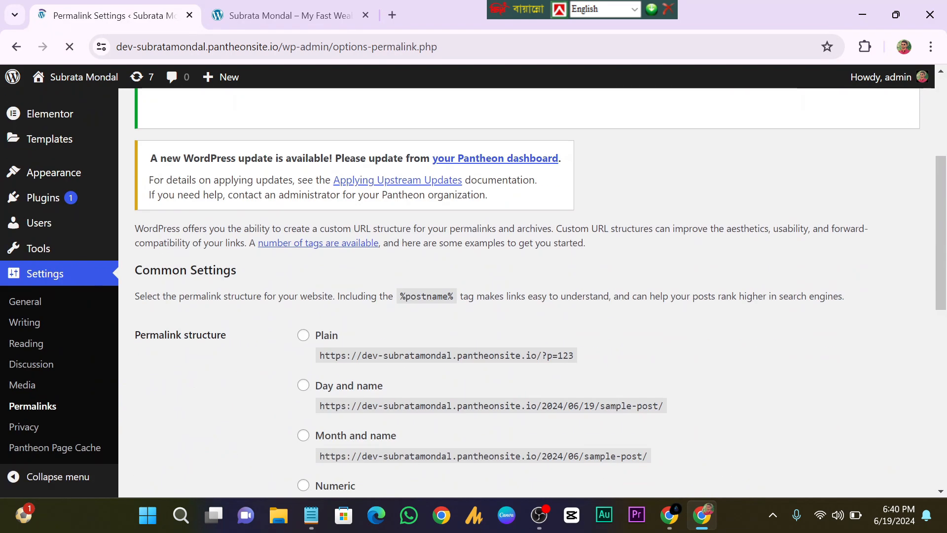
scroll(228, 207, "down", 3)
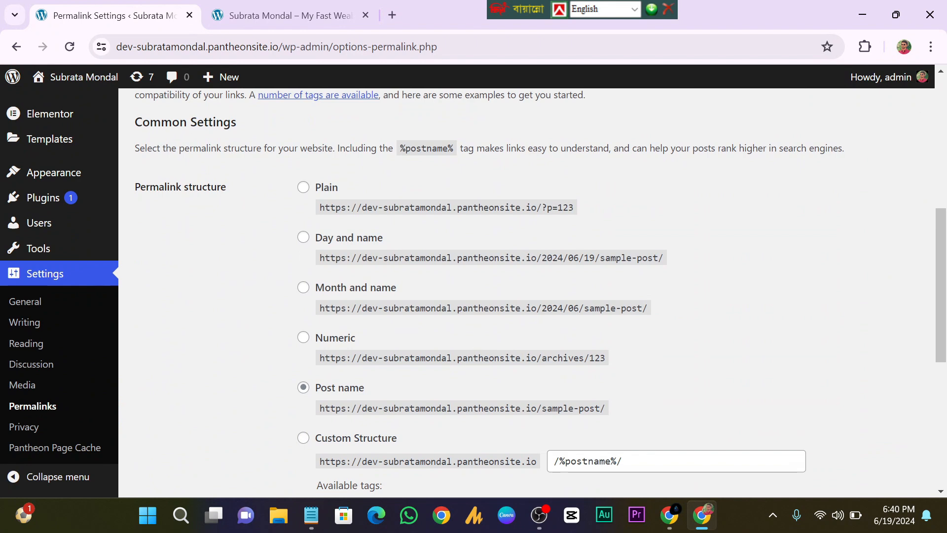
left_click(279, 44)
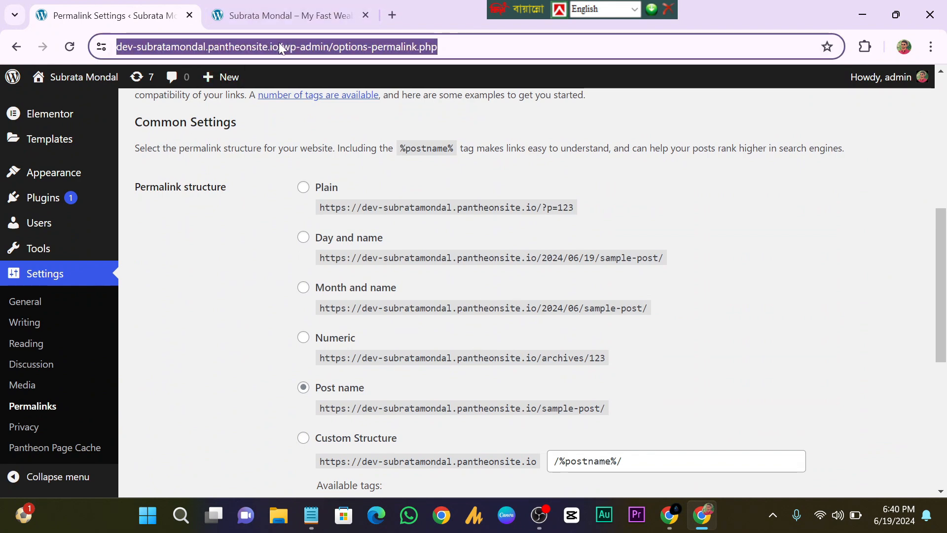
left_click(276, 6)
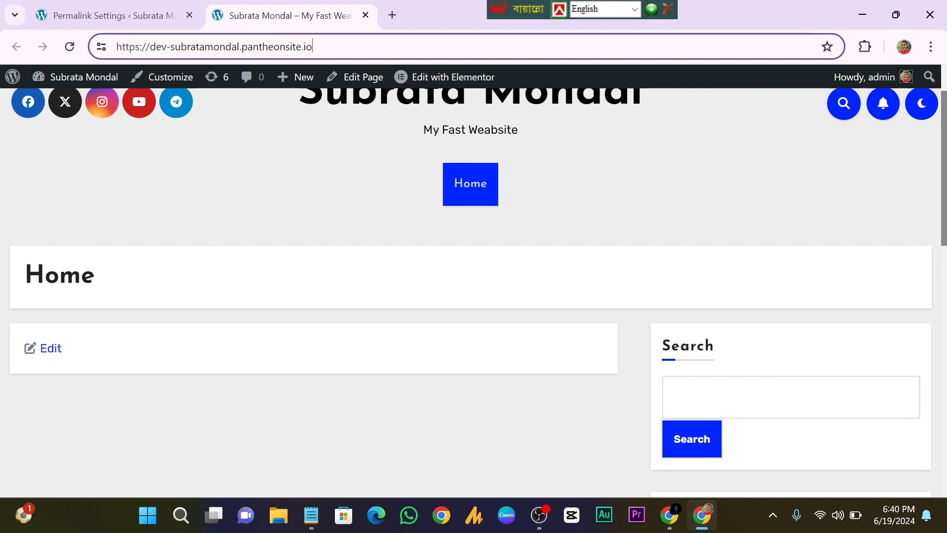
left_click(139, 24)
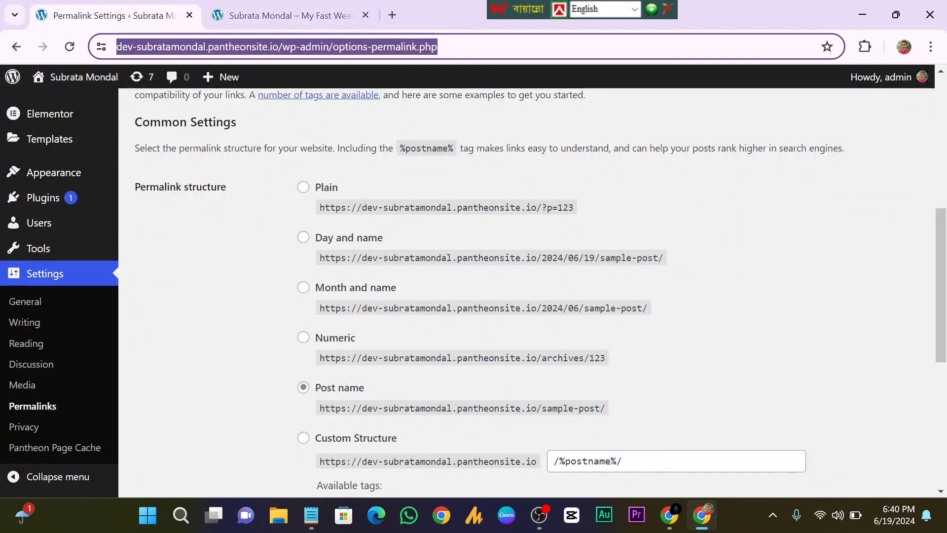
scroll(360, 257, "down", 2)
scroll(309, 225, "up", 2)
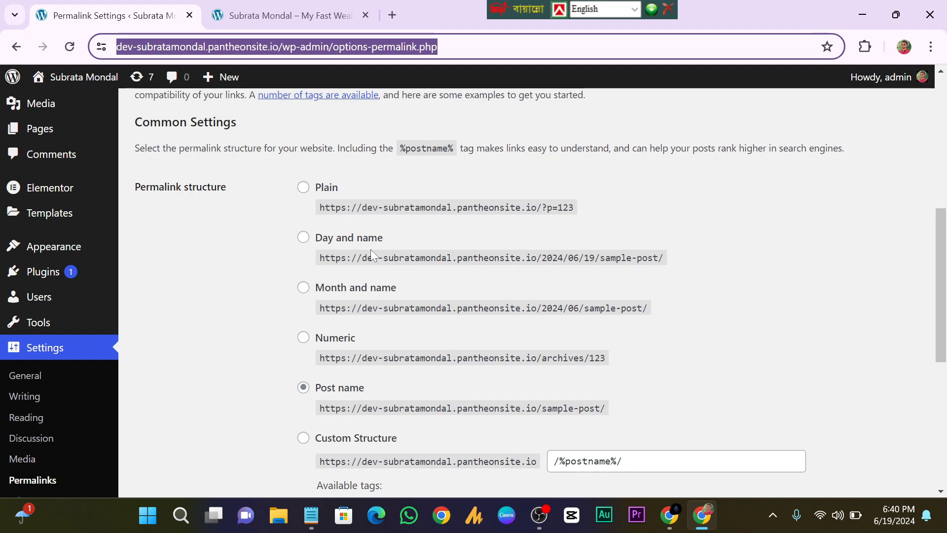
scroll(379, 301, "down", 2)
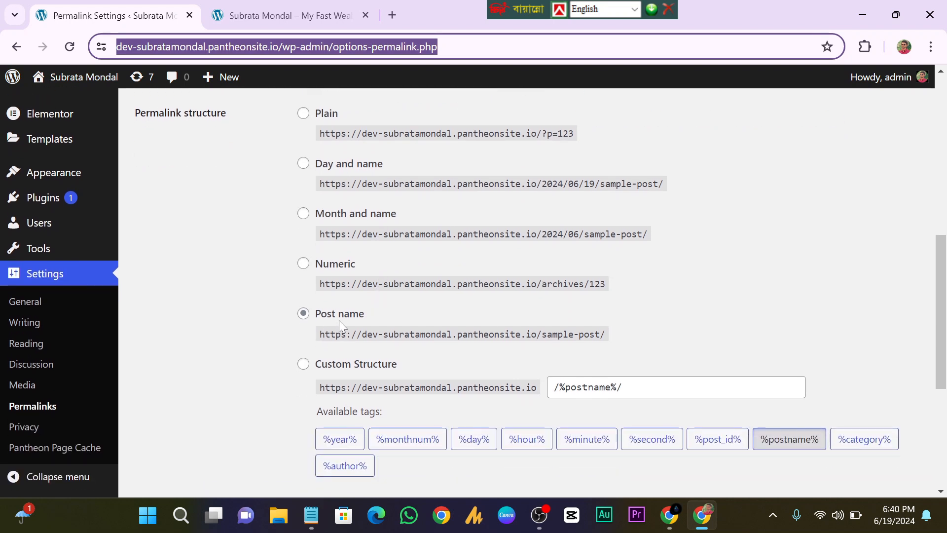
scroll(341, 325, "down", 1)
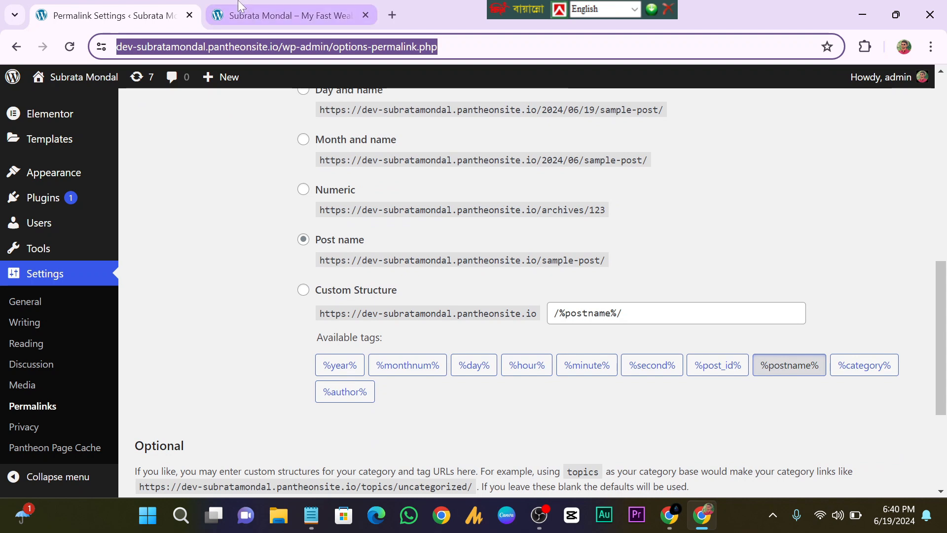
left_click(286, 15)
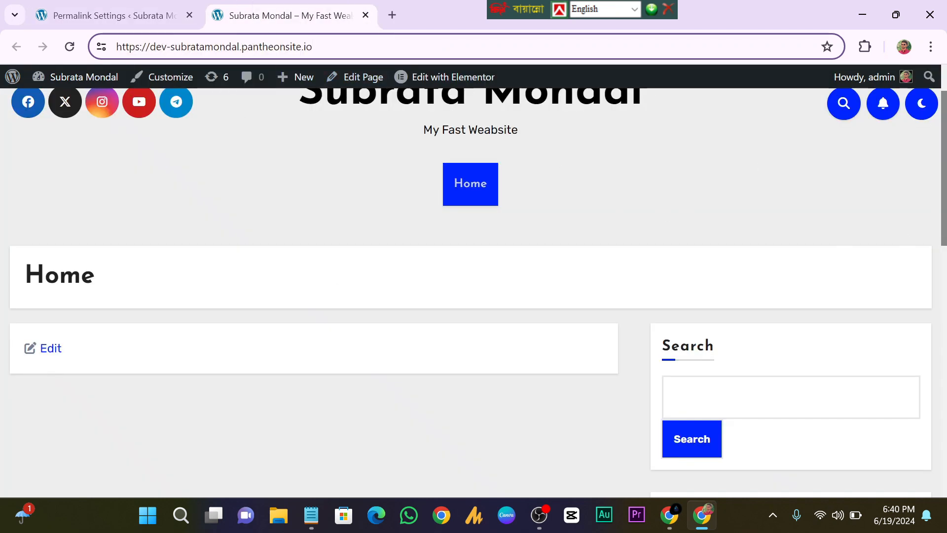
left_click(69, 12)
scroll(382, 269, "down", 4)
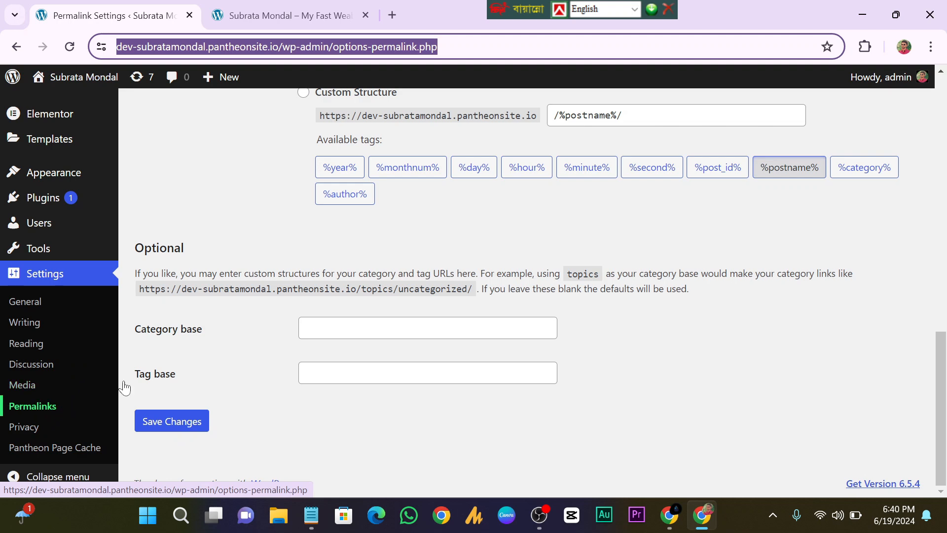
Open Settings > Privacy and scroll through the privacy policy page options.
left_click(50, 430)
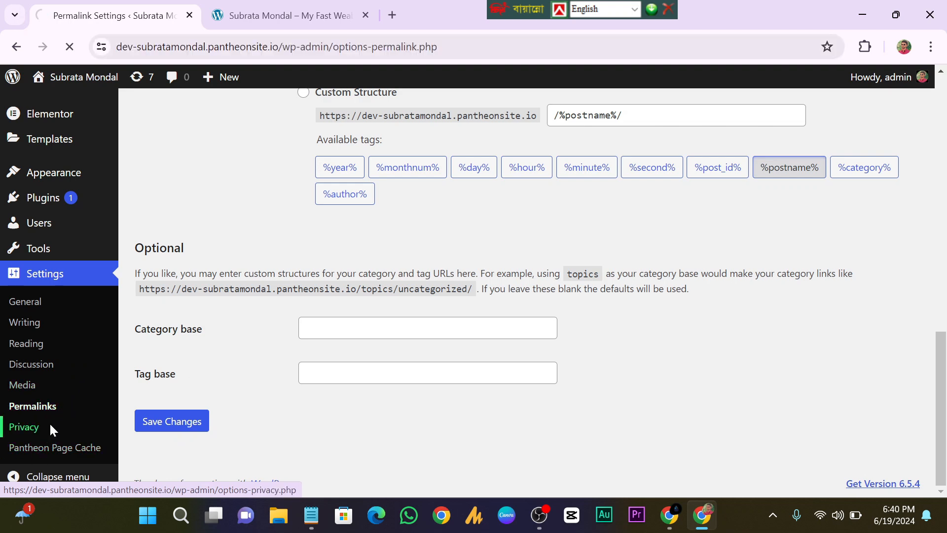
scroll(250, 332, "down", 5)
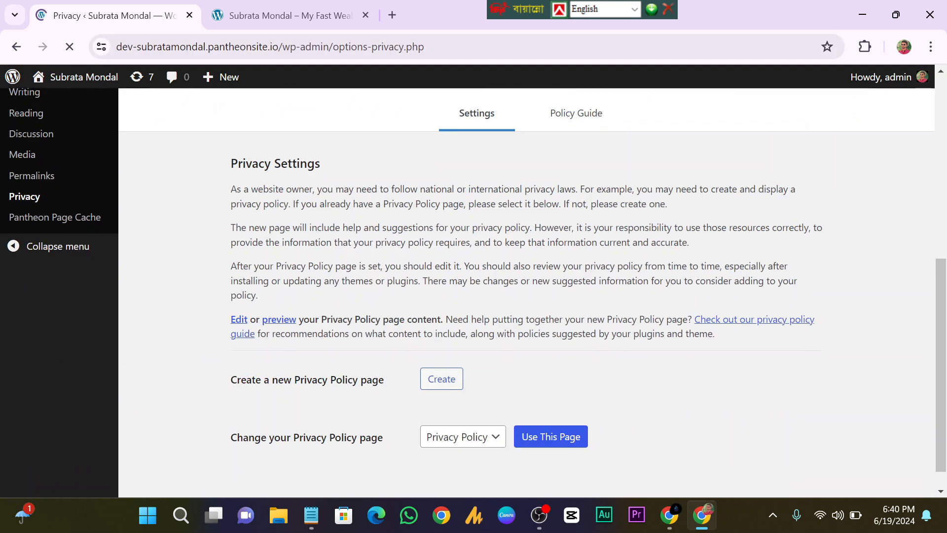
scroll(351, 360, "down", 4)
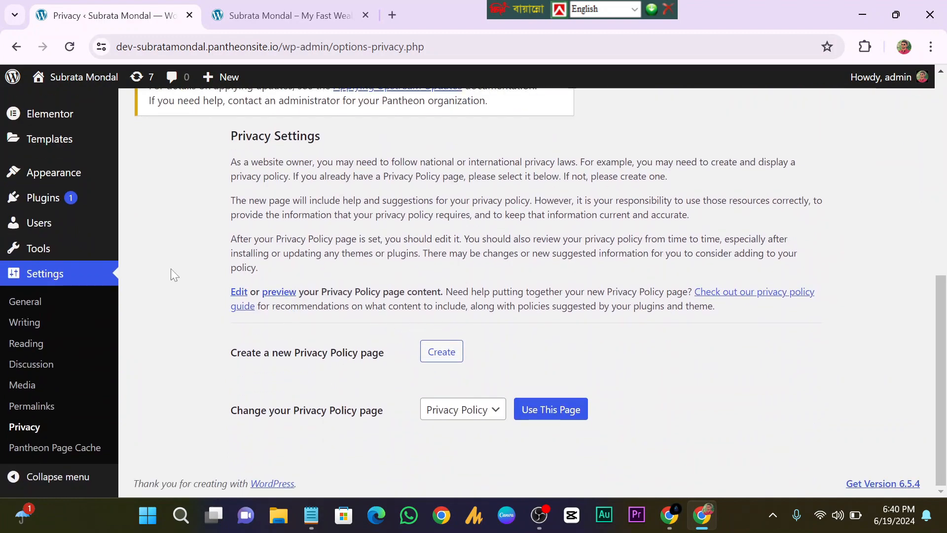
left_click(241, 293)
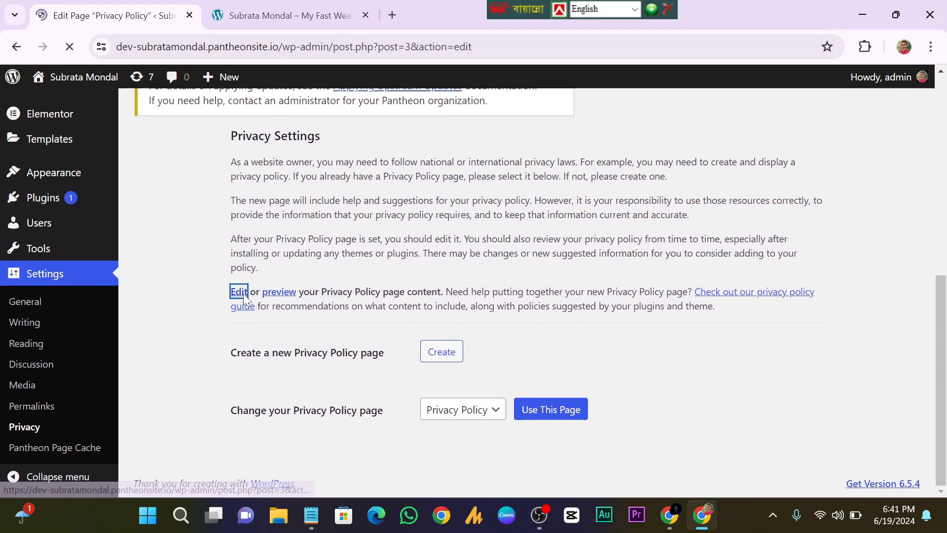
scroll(414, 321, "down", 15)
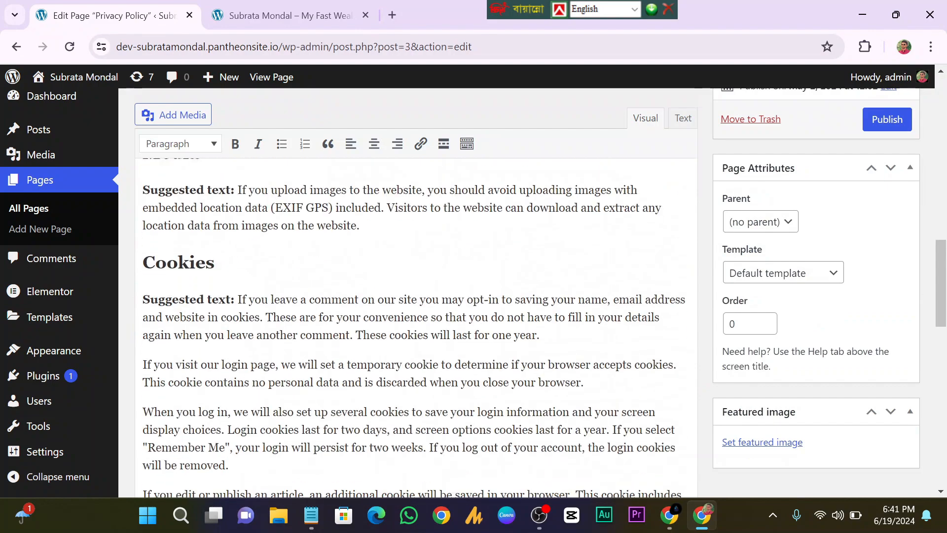
scroll(351, 372, "up", 15)
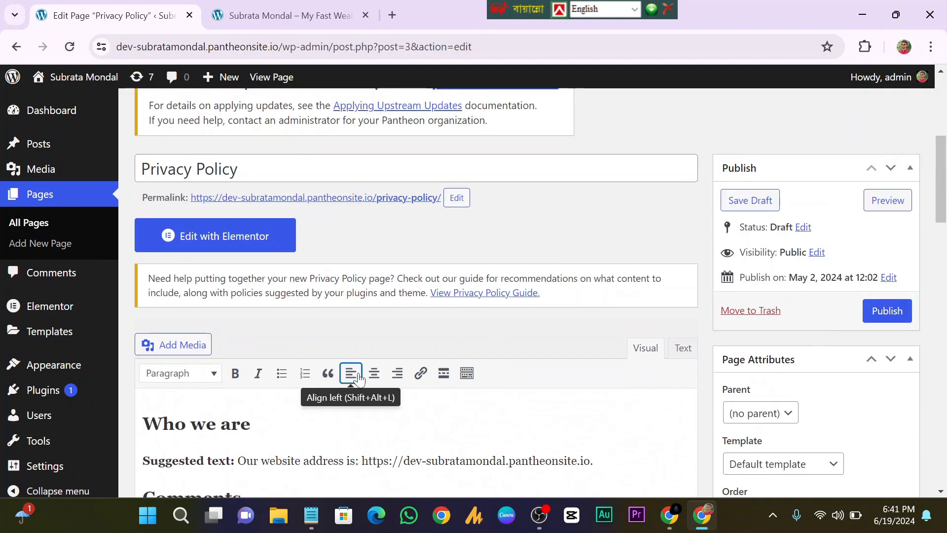
scroll(351, 372, "down", 5)
scroll(417, 326, "down", 15)
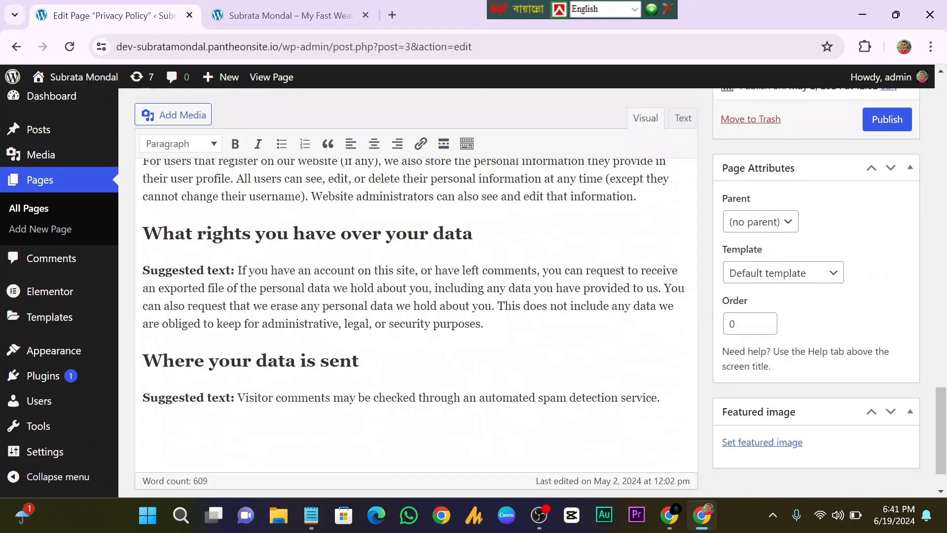
scroll(417, 326, "up", 12)
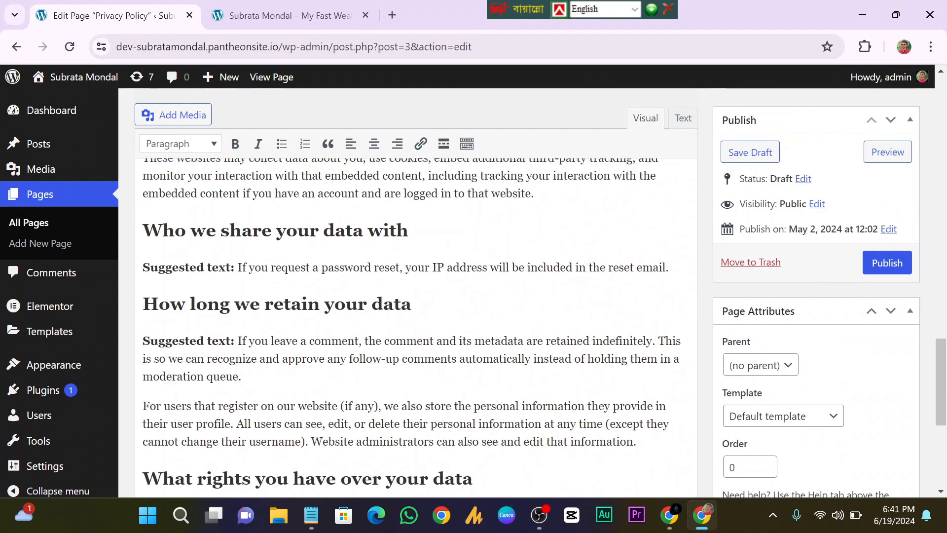
scroll(417, 326, "up", 7)
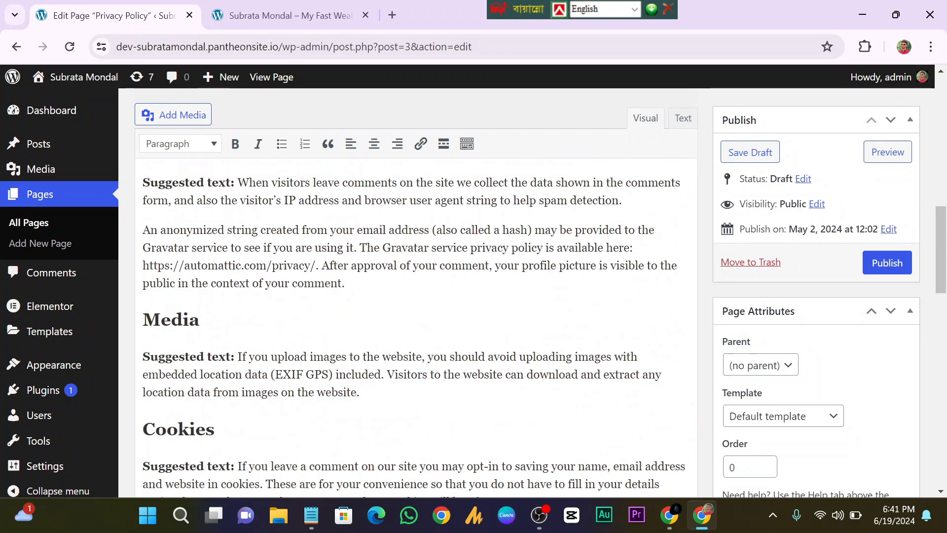
scroll(417, 326, "up", 5)
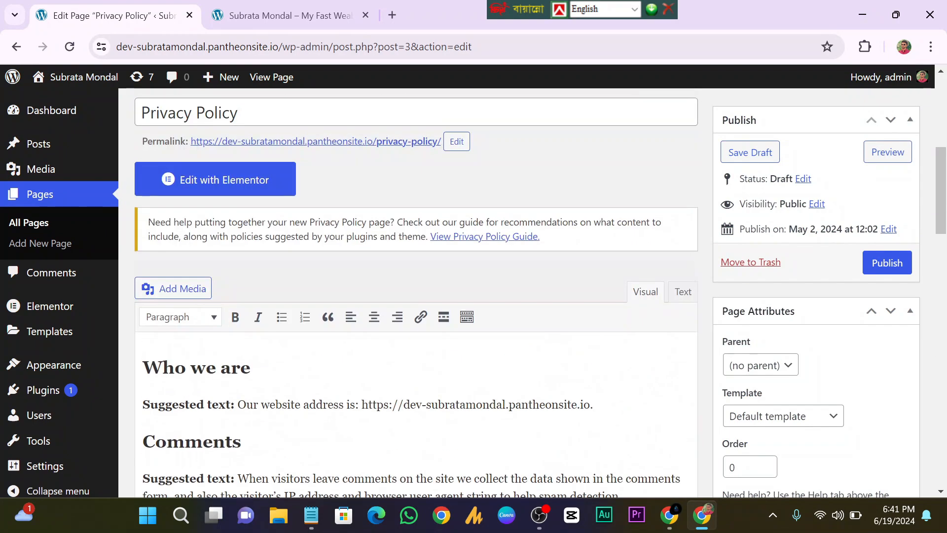
scroll(197, 440, "down", 2)
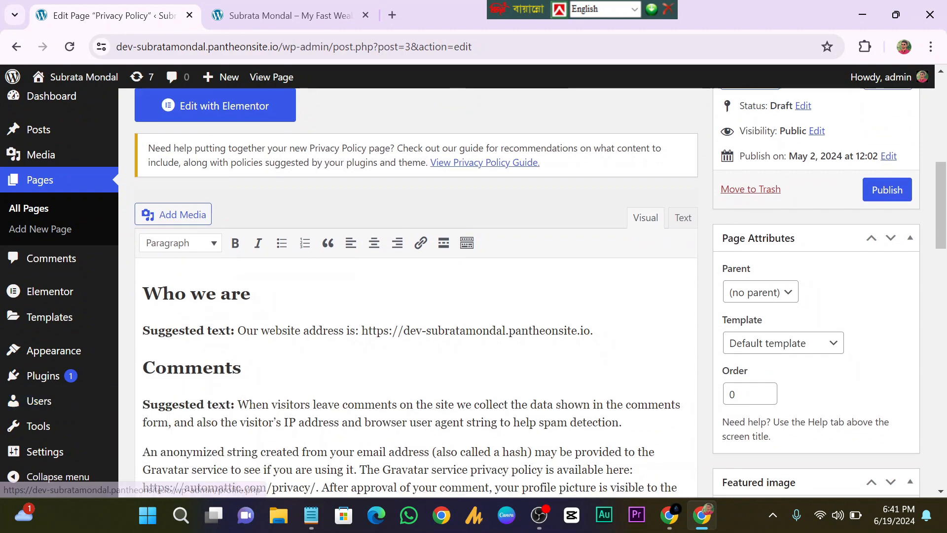
left_click(17, 46)
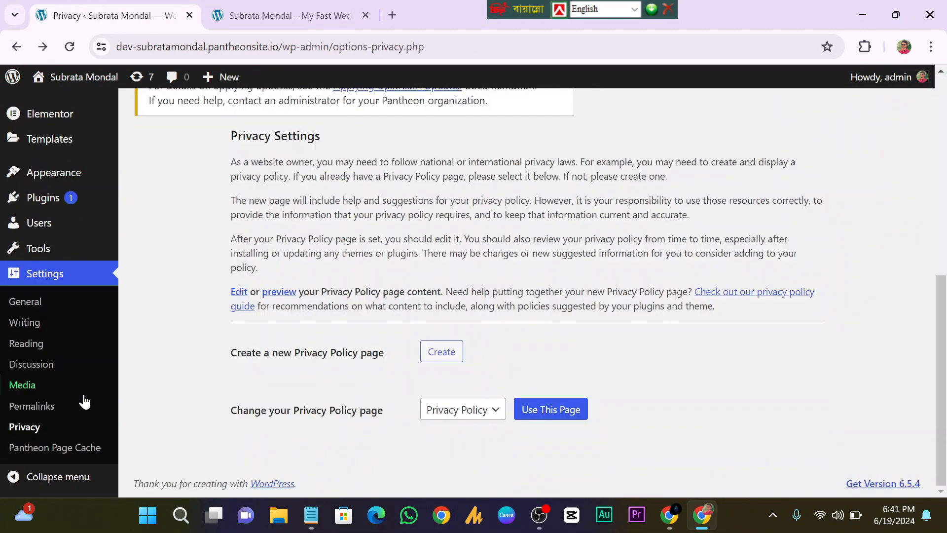
Save the Pantheon Page Cache settings with the 600-second cache lifetime and maintenance mode disabled.
left_click(64, 450)
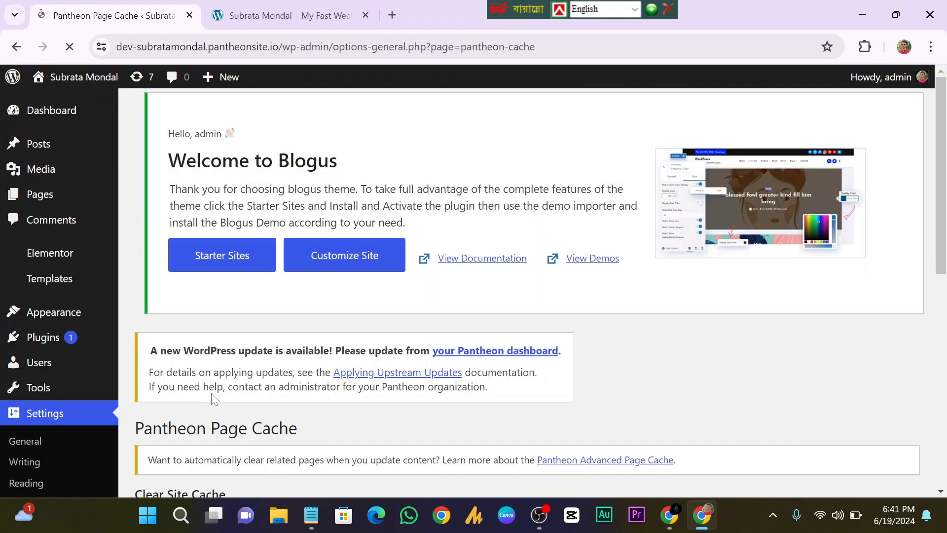
scroll(242, 362, "down", 10)
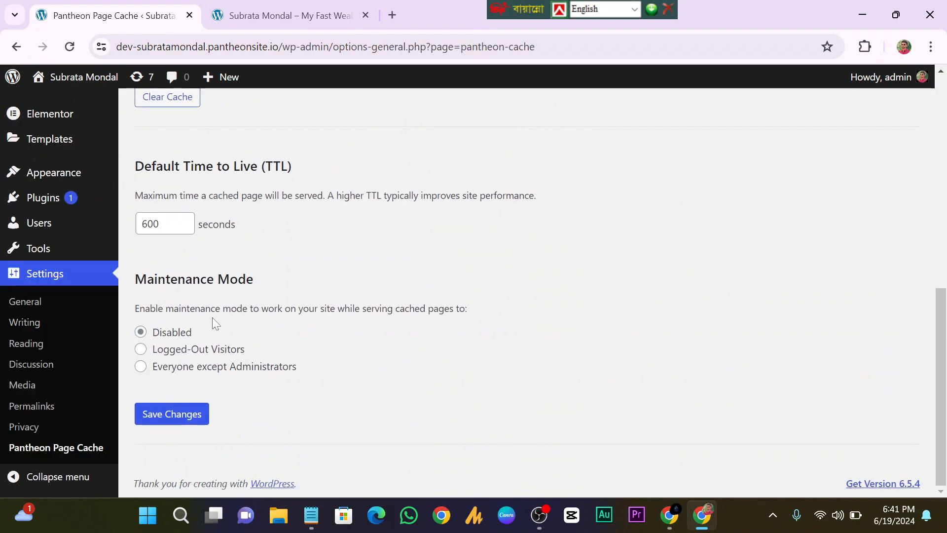
scroll(212, 320, "up", 4)
scroll(215, 323, "down", 3)
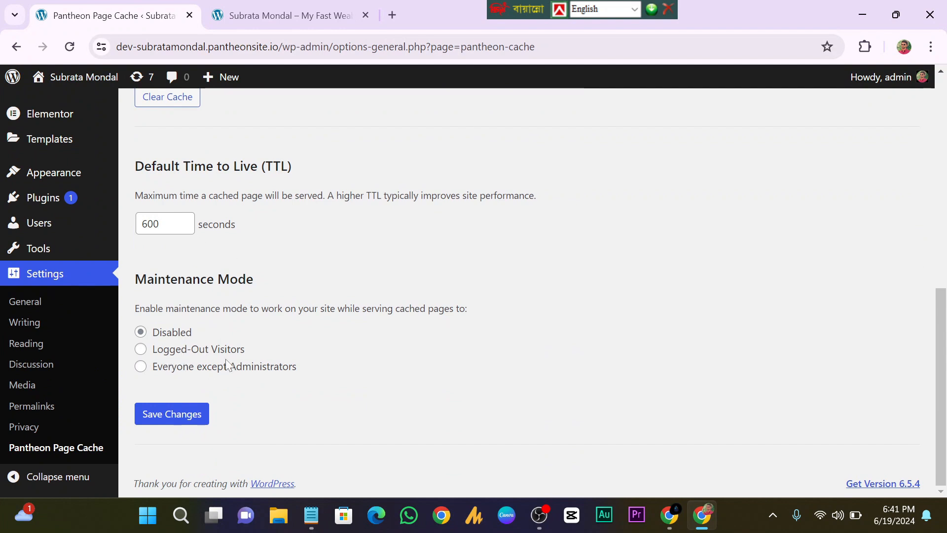
left_click(191, 419)
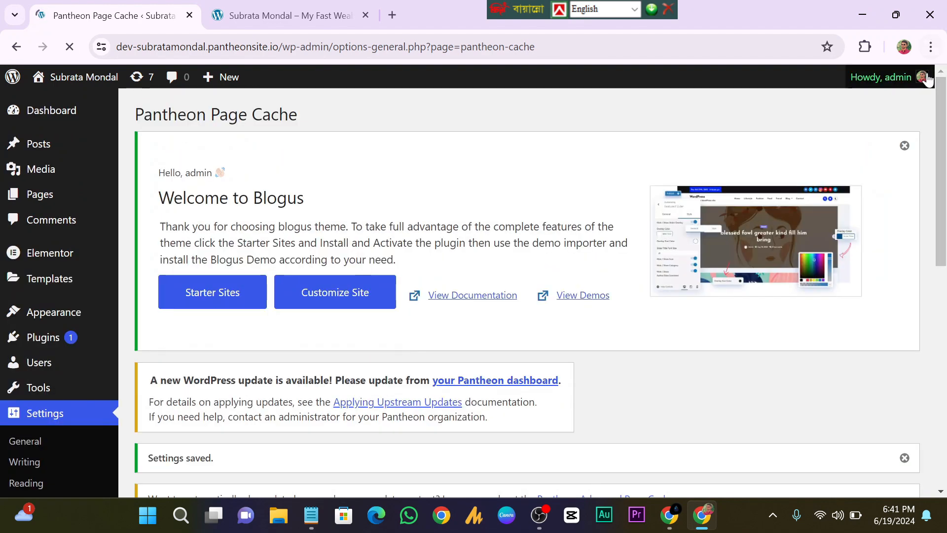
mouse_move(927, 75)
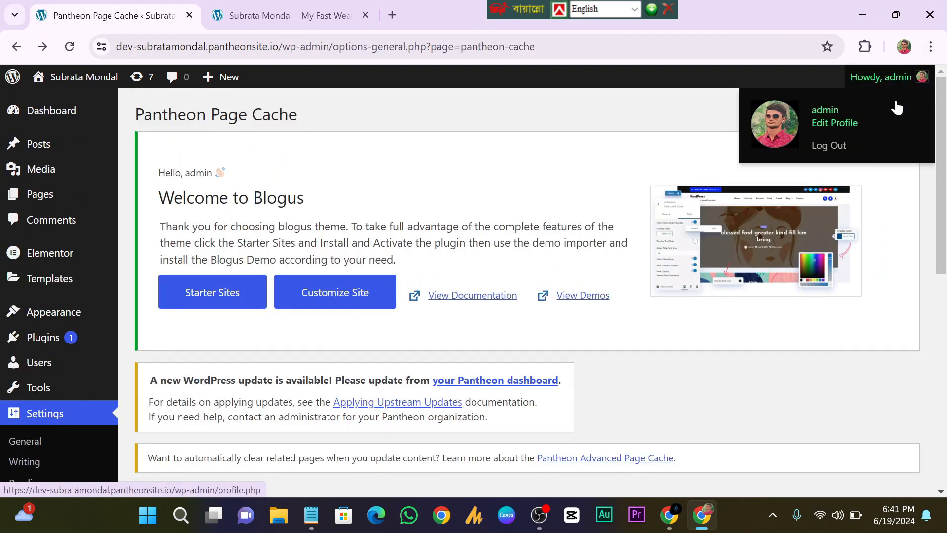
On the Profile page, try the Light admin colour scheme, then switch back to Modern.
left_click(852, 124)
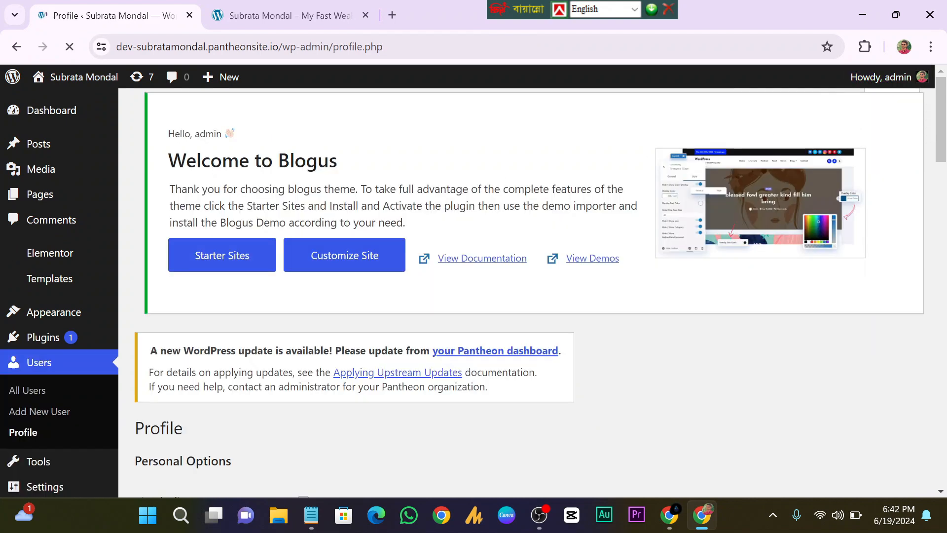
scroll(331, 313, "down", 6)
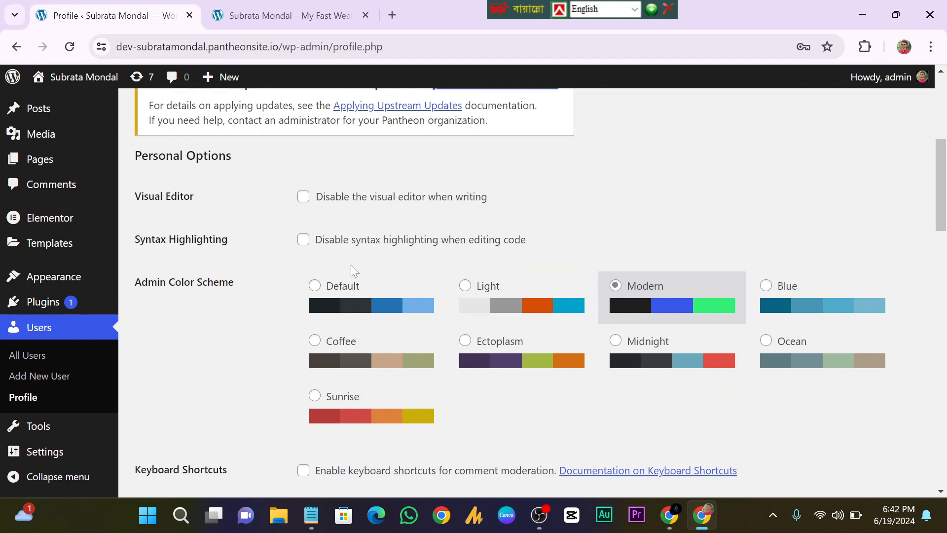
scroll(353, 271, "down", 2)
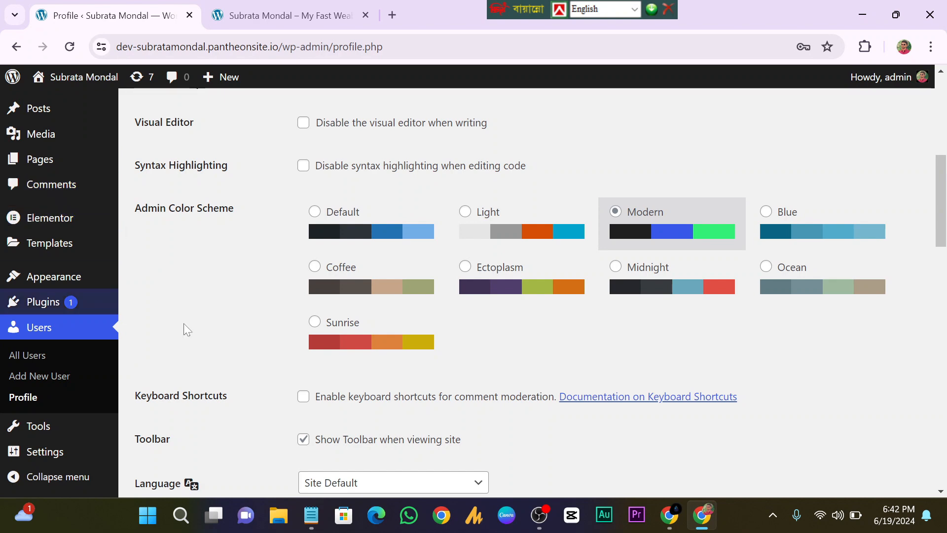
left_click(310, 230)
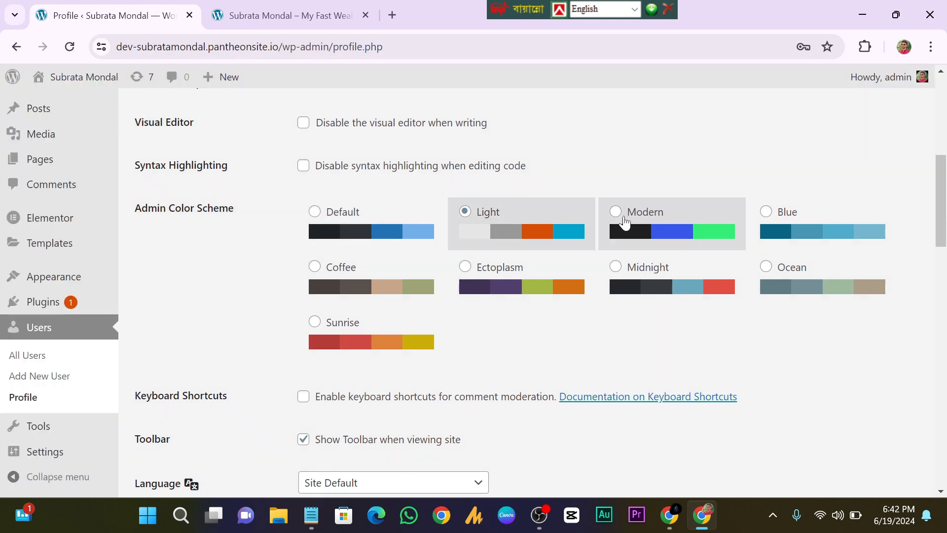
left_click(615, 223)
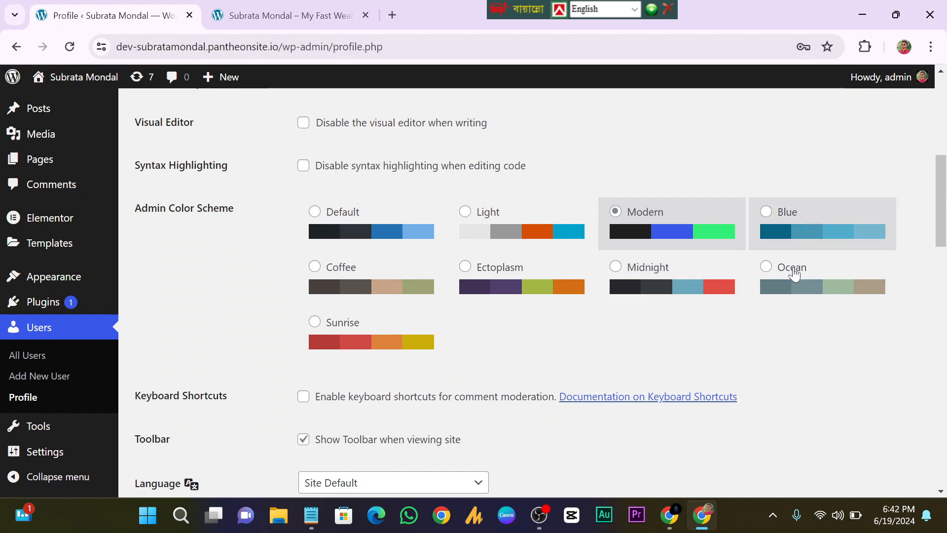
Set the profile language to English (United States).
scroll(550, 329, "down", 3)
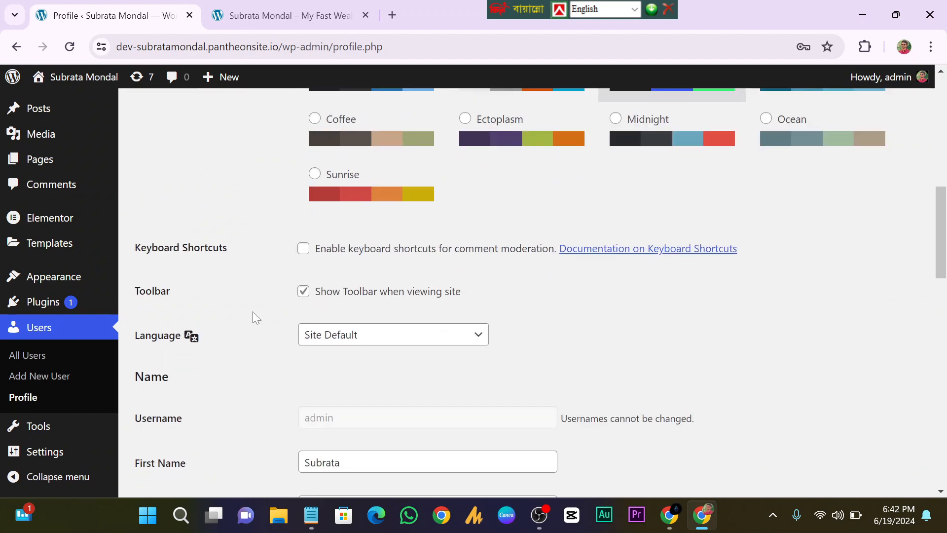
left_click(415, 348)
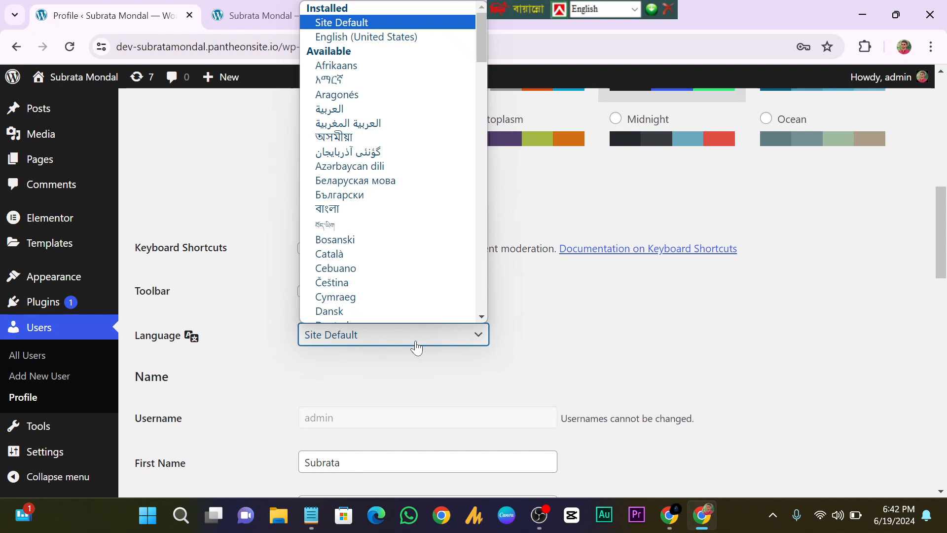
left_click(416, 348)
left_click(416, 347)
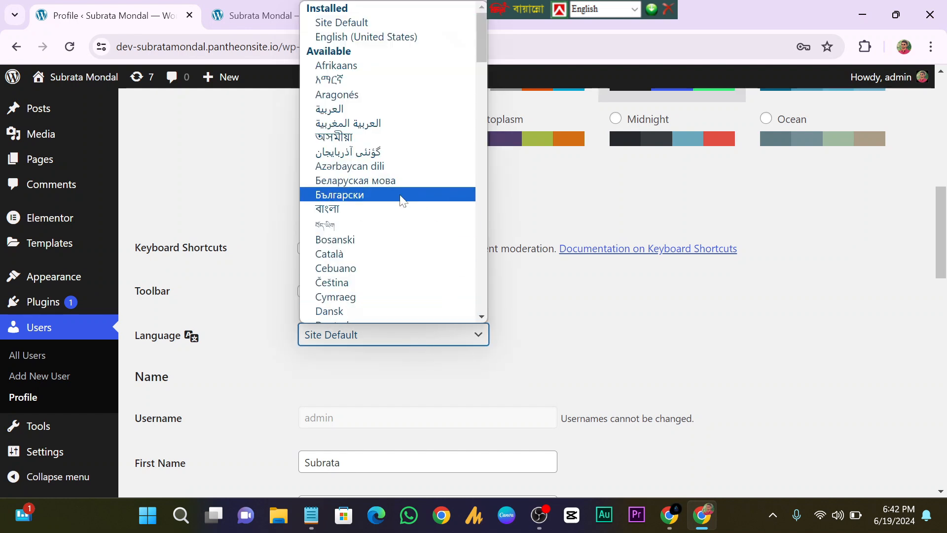
left_click(358, 37)
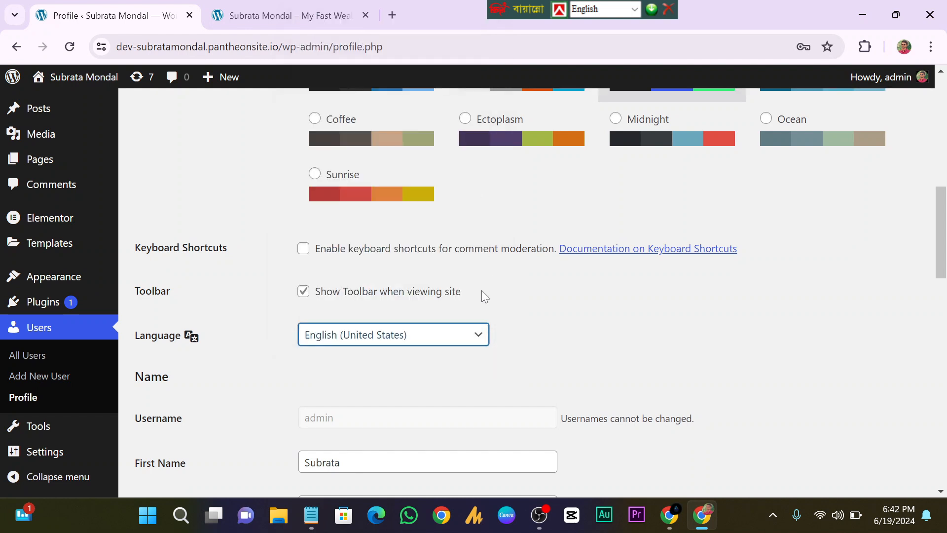
scroll(425, 341, "down", 1)
scroll(428, 342, "down", 2)
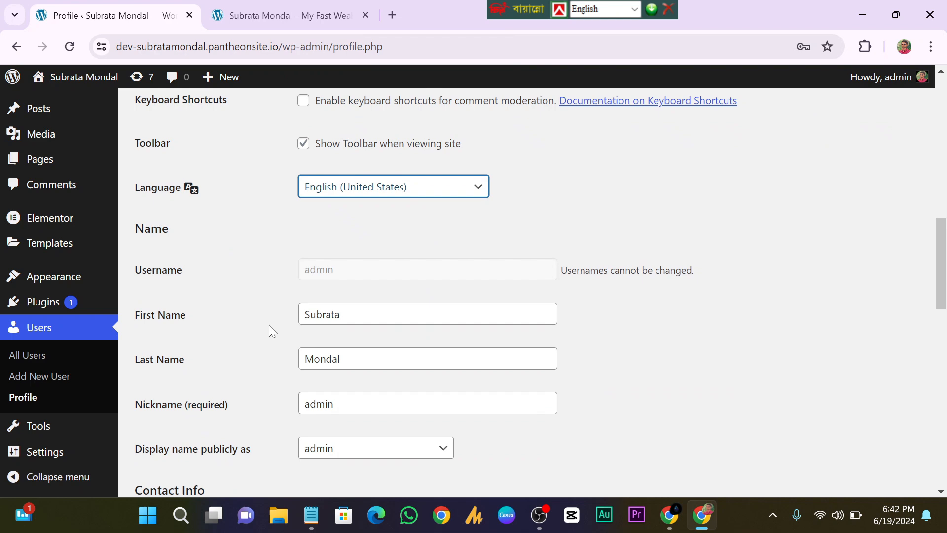
left_click(392, 276)
Edit the Biographical Info text, then review Account Management and Application Passwords below.
scroll(363, 305, "down", 3)
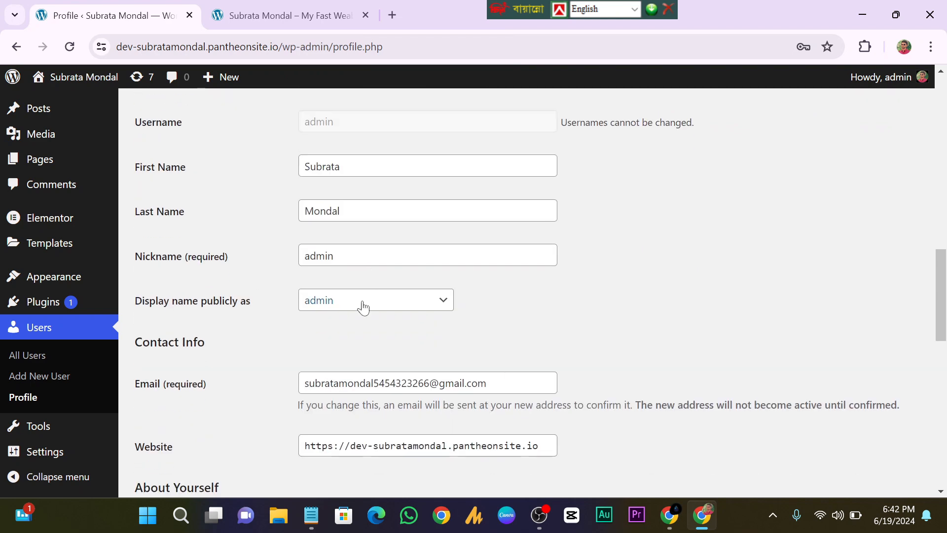
scroll(363, 306, "up", 2)
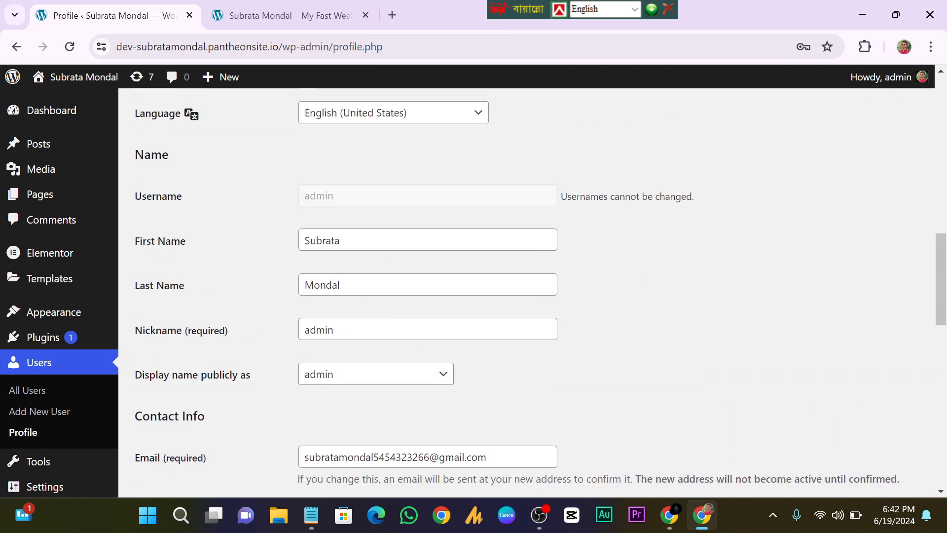
scroll(418, 324, "down", 2)
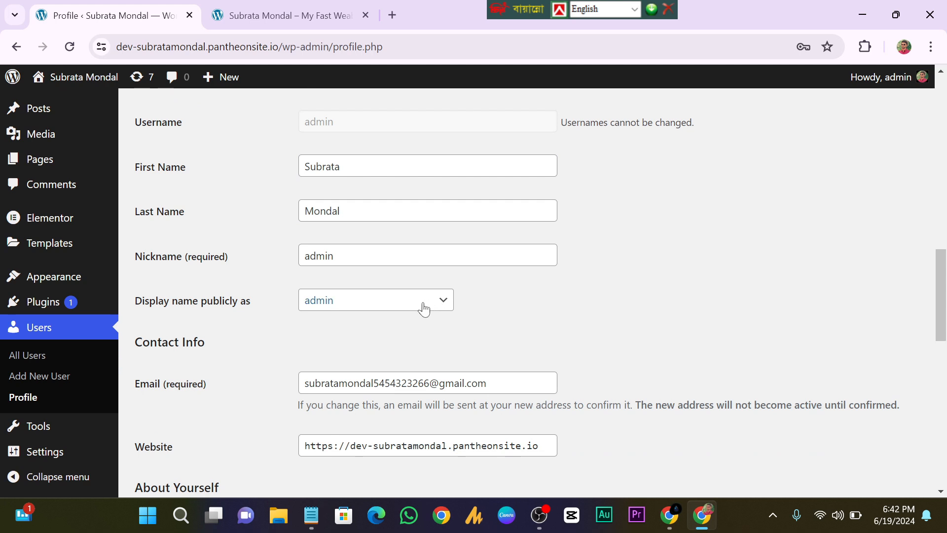
scroll(432, 321, "down", 2)
scroll(432, 321, "down", 2)
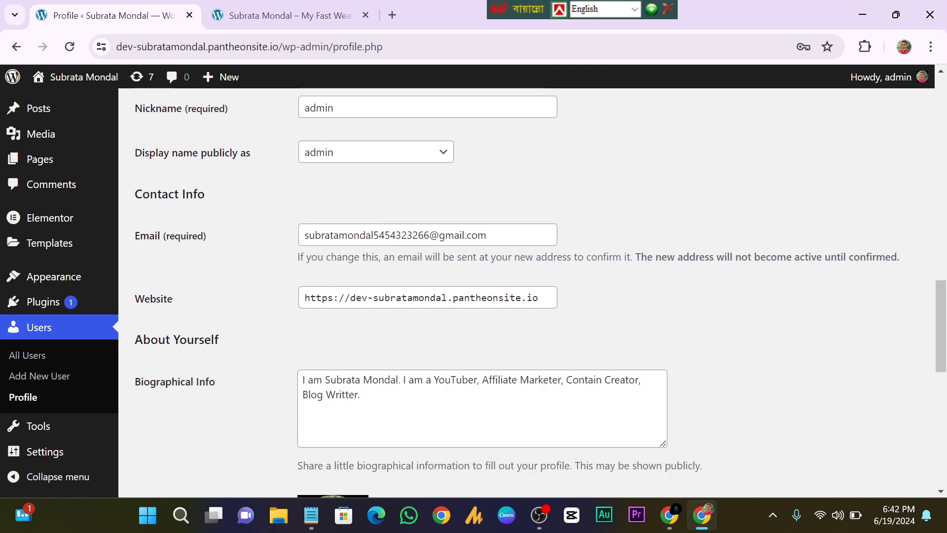
scroll(528, 292, "down", 2)
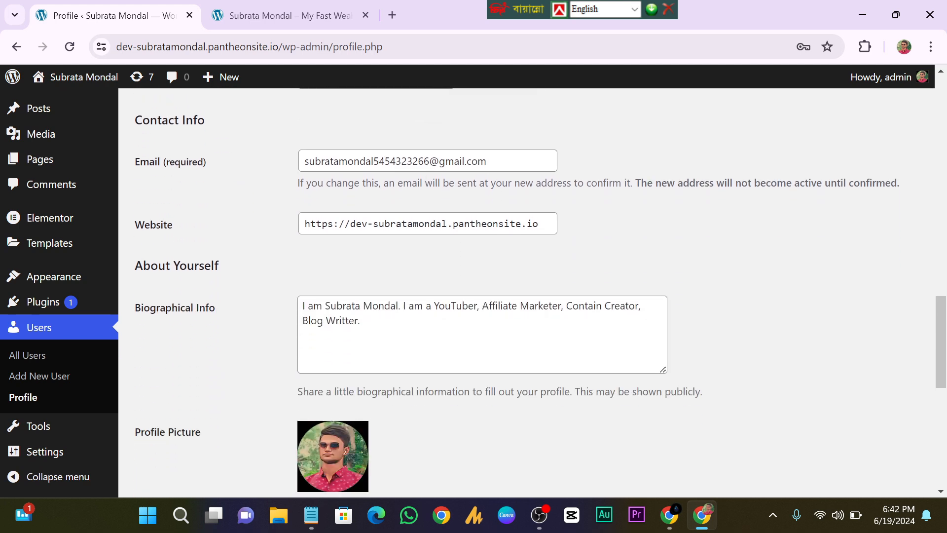
left_click_drag(362, 322, 309, 317)
left_click(330, 305)
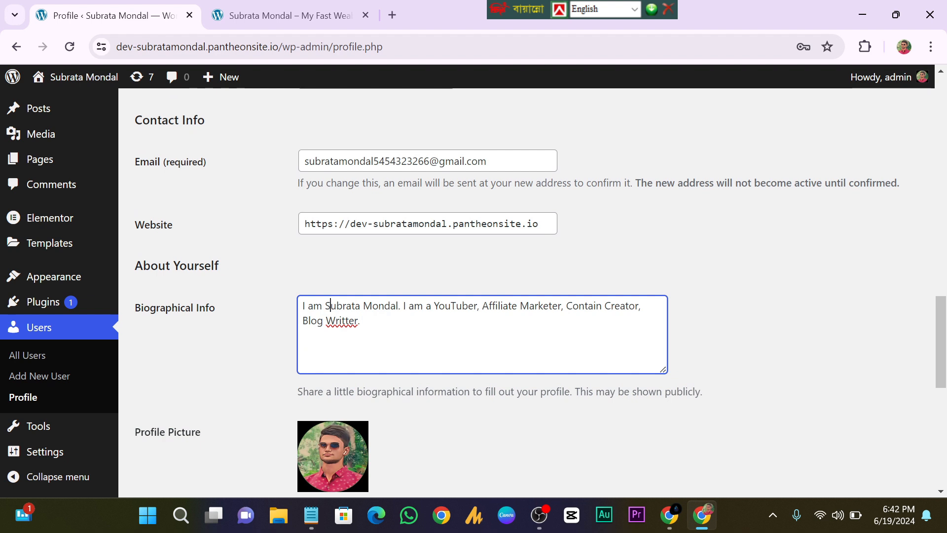
scroll(488, 318, "down", 2)
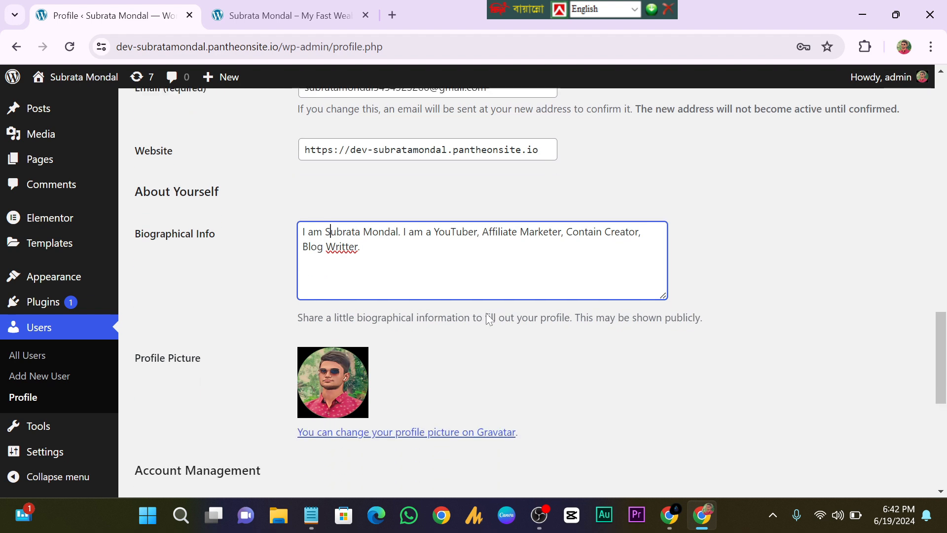
scroll(329, 291, "down", 4)
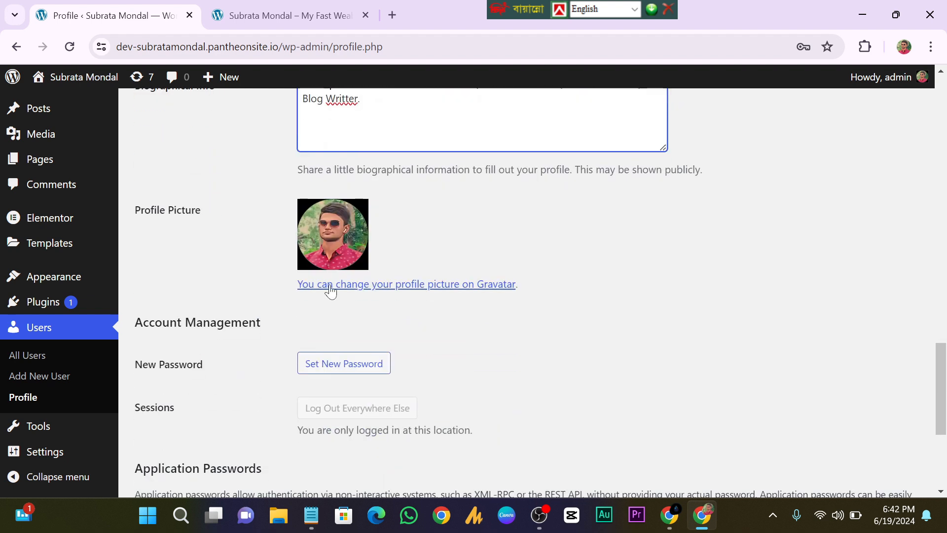
scroll(370, 359, "down", 2)
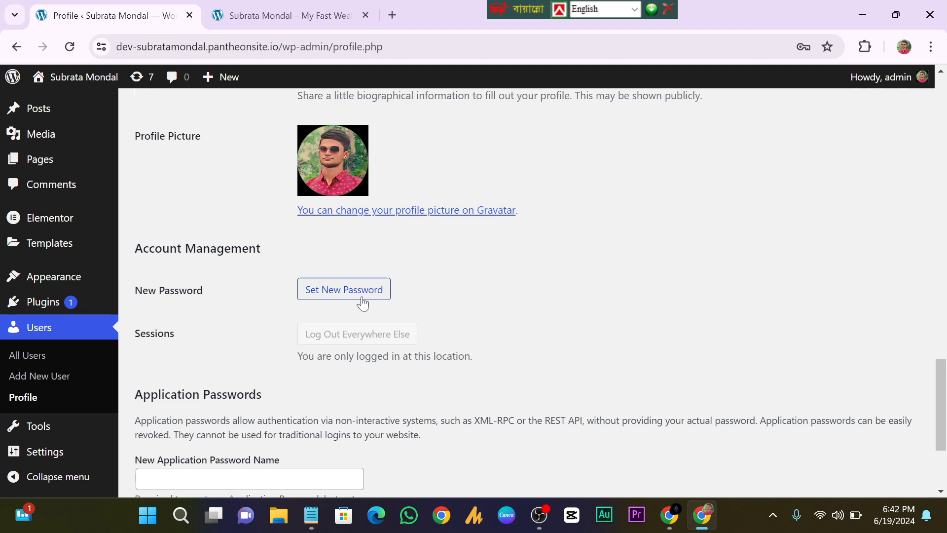
scroll(372, 291, "down", 3)
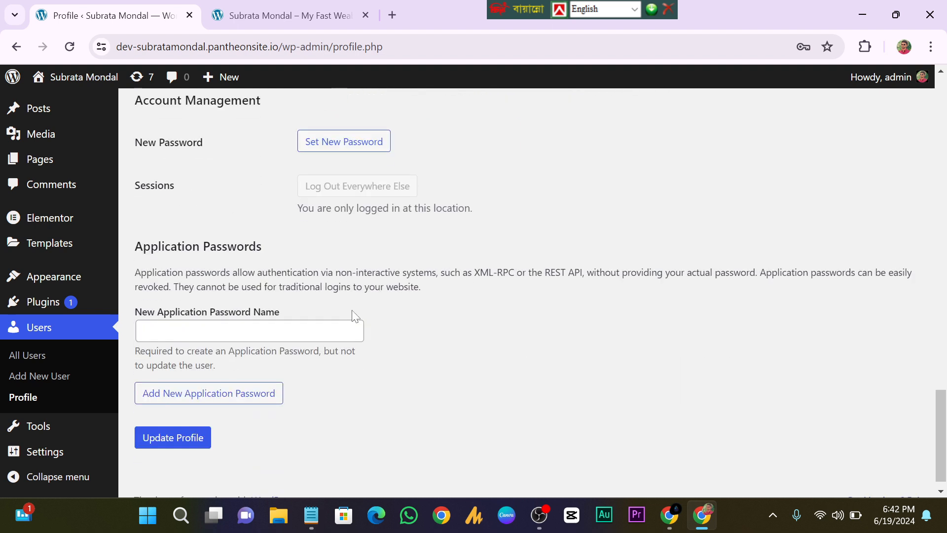
Save the edited profile so WordPress shows 'Profile updated.'.
left_click(184, 437)
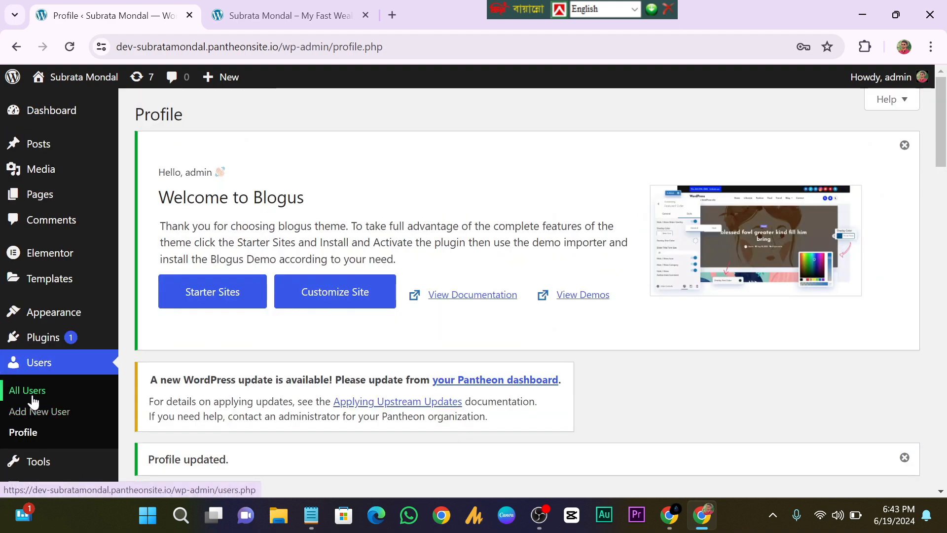
scroll(33, 402, "down", 1)
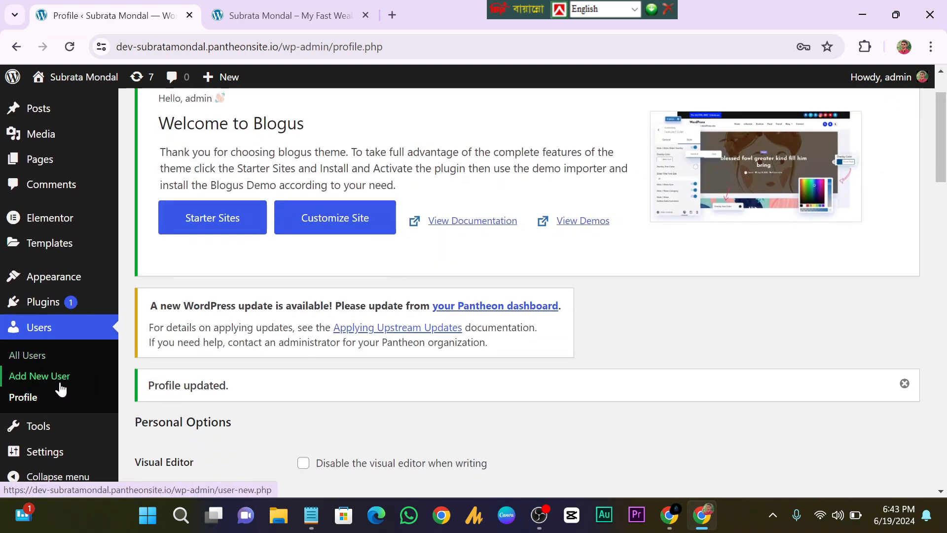
On the Add New User form, enter the username admin1.
left_click(33, 376)
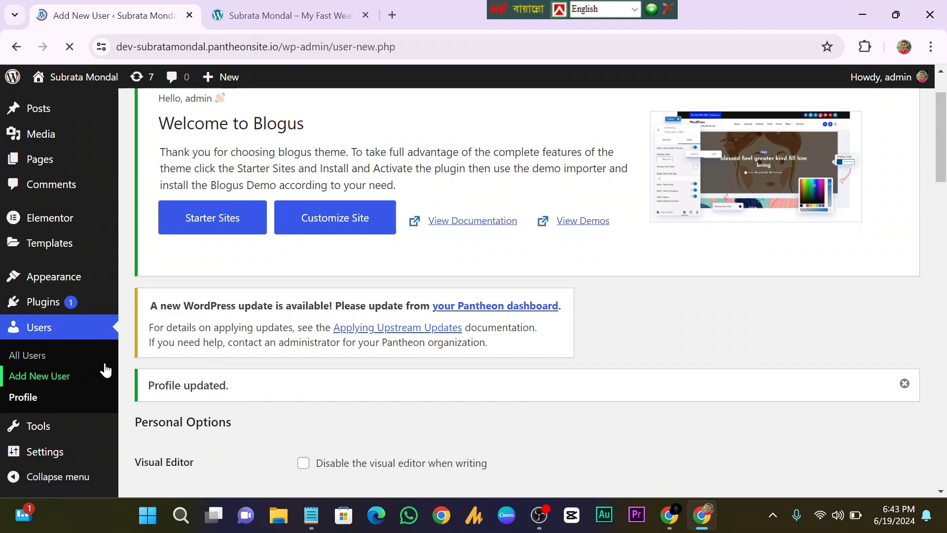
scroll(226, 317, "down", 2)
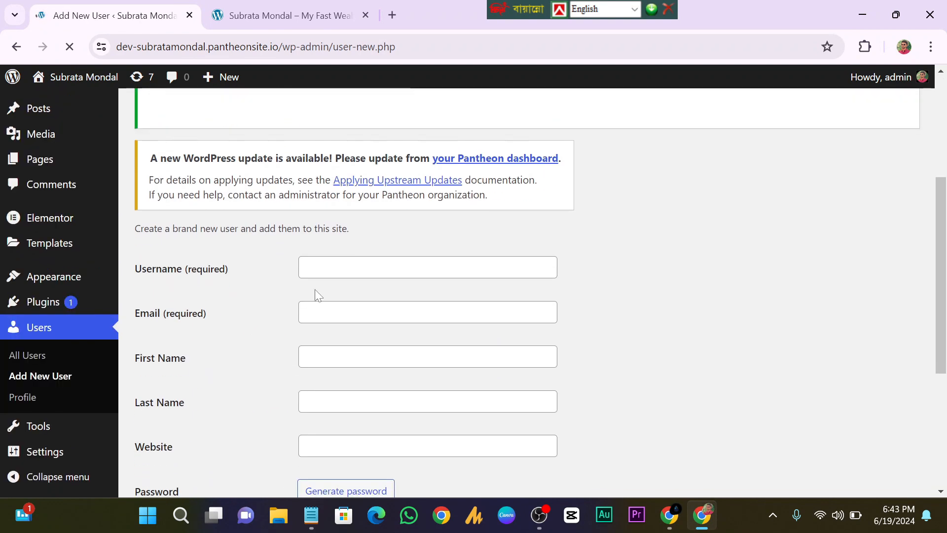
left_click(427, 194)
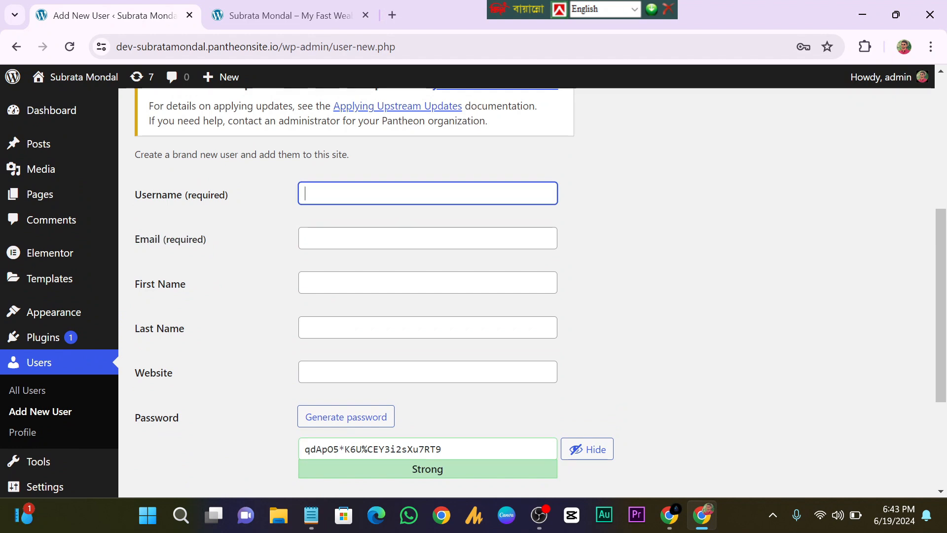
type("admi")
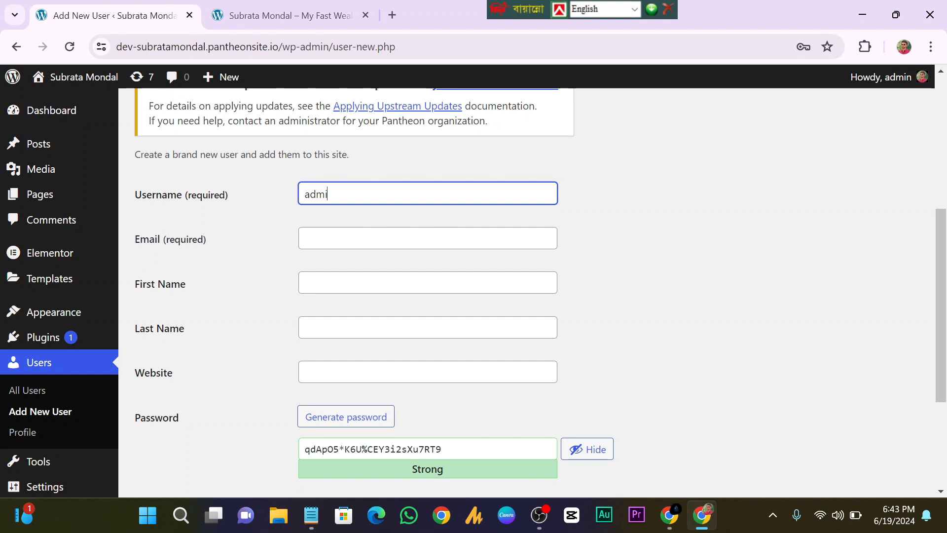
type("n1")
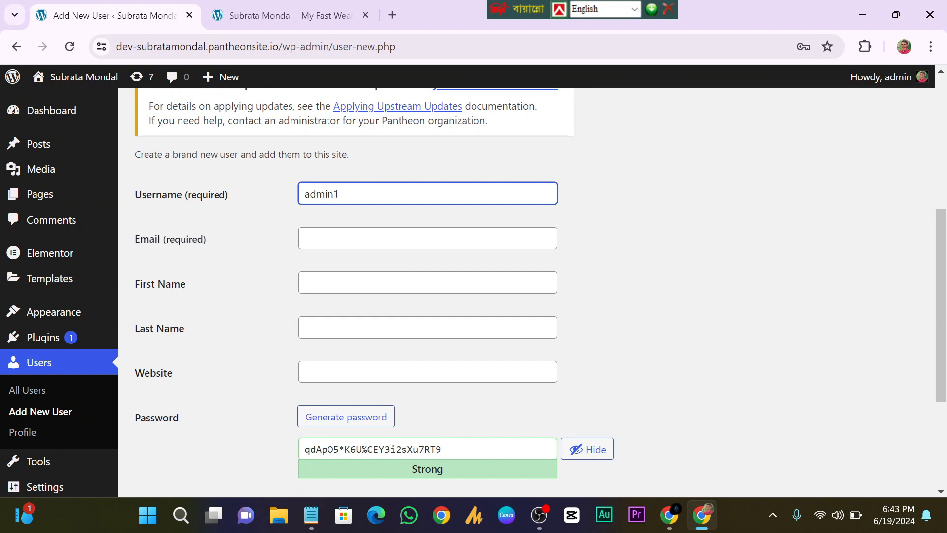
Fill the Email field with the saved address, then pass through the name and Website fields.
left_click(423, 239)
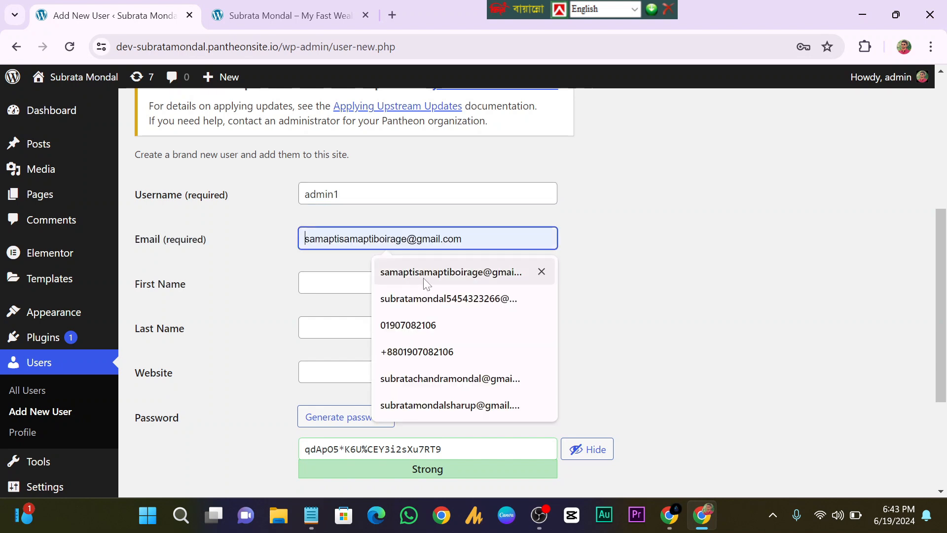
left_click(433, 271)
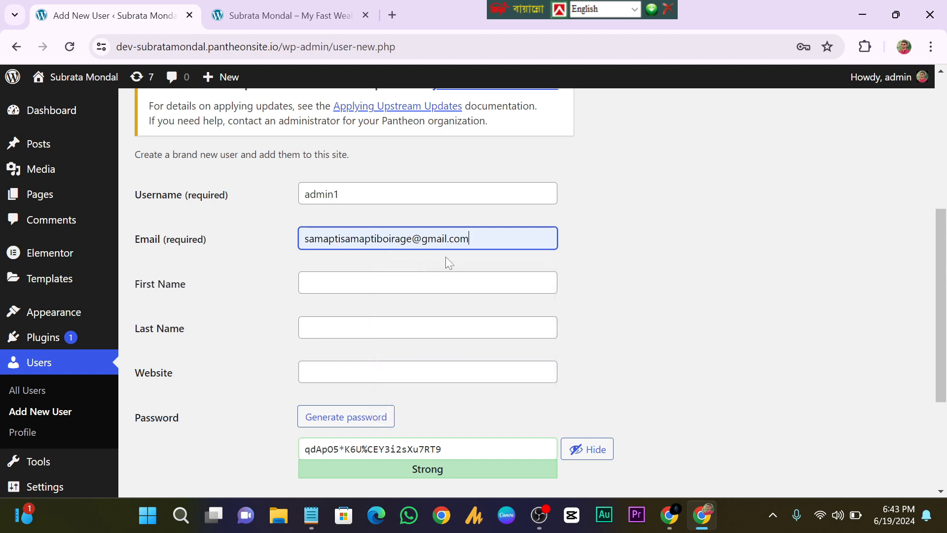
left_click(379, 283)
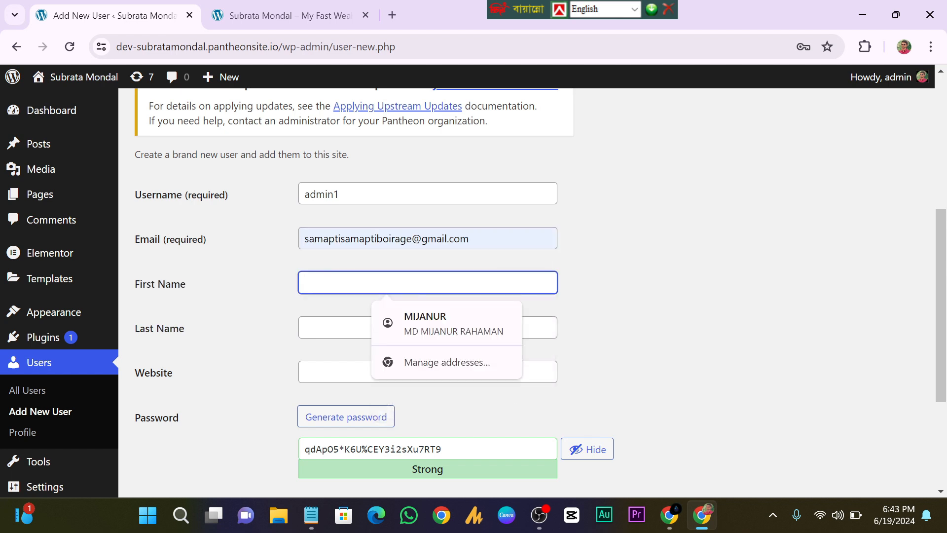
left_click(350, 328)
left_click(343, 372)
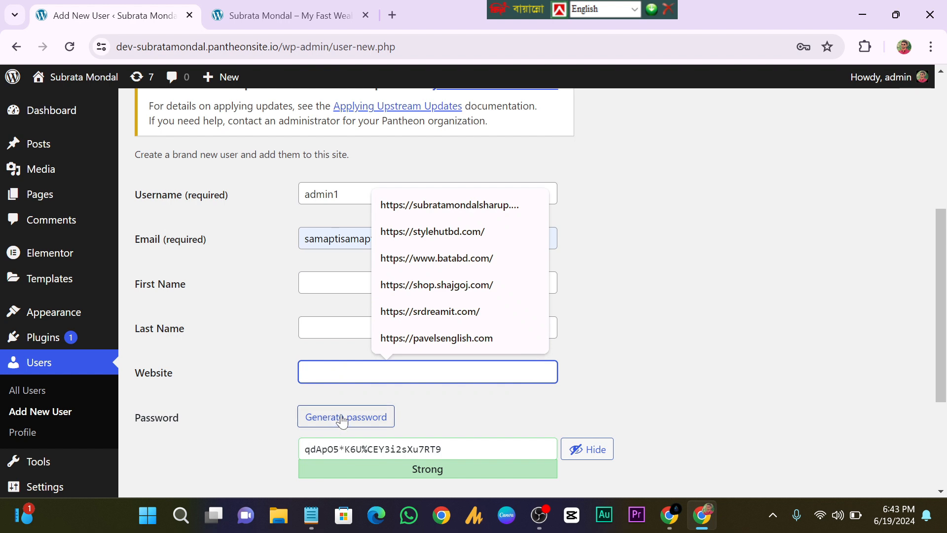
scroll(382, 396, "down", 3)
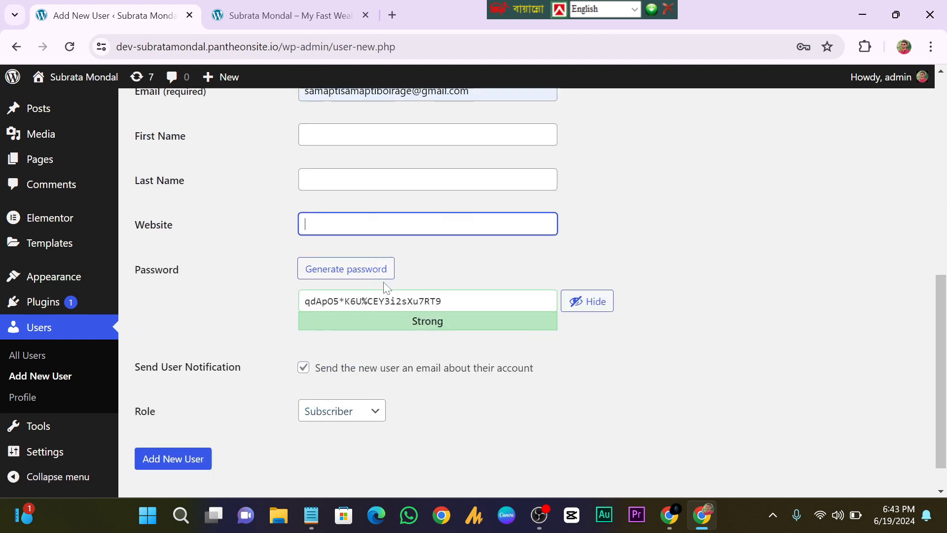
left_click(379, 411)
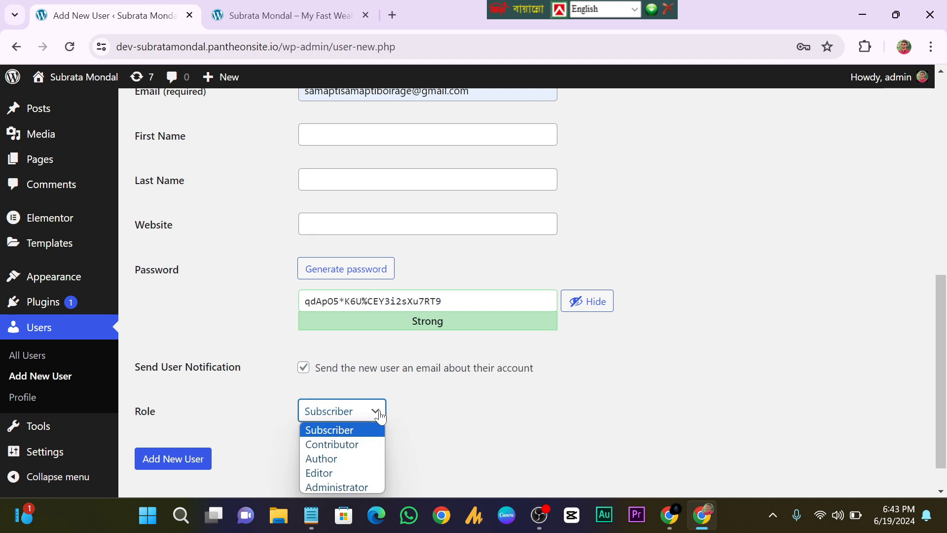
scroll(387, 394, "down", 1)
left_click(375, 374)
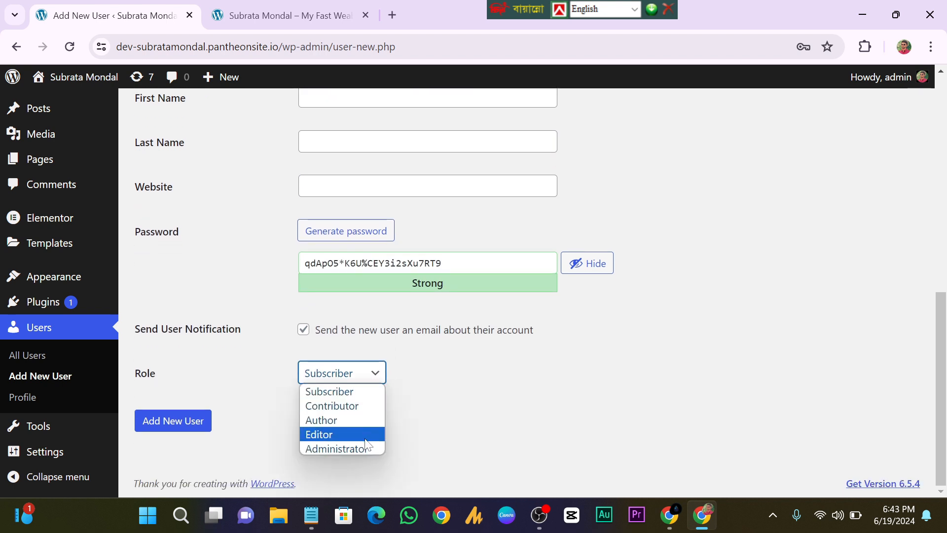
left_click(503, 404)
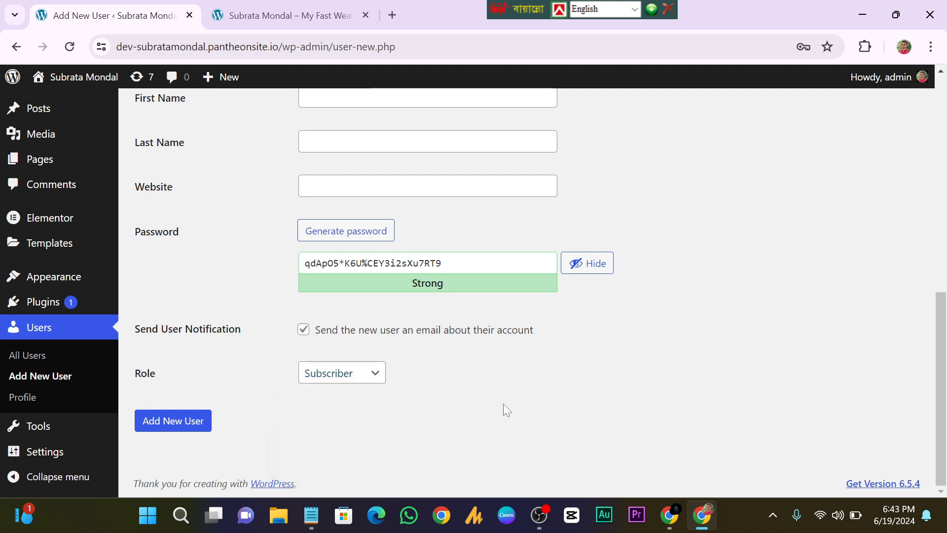
left_click(377, 375)
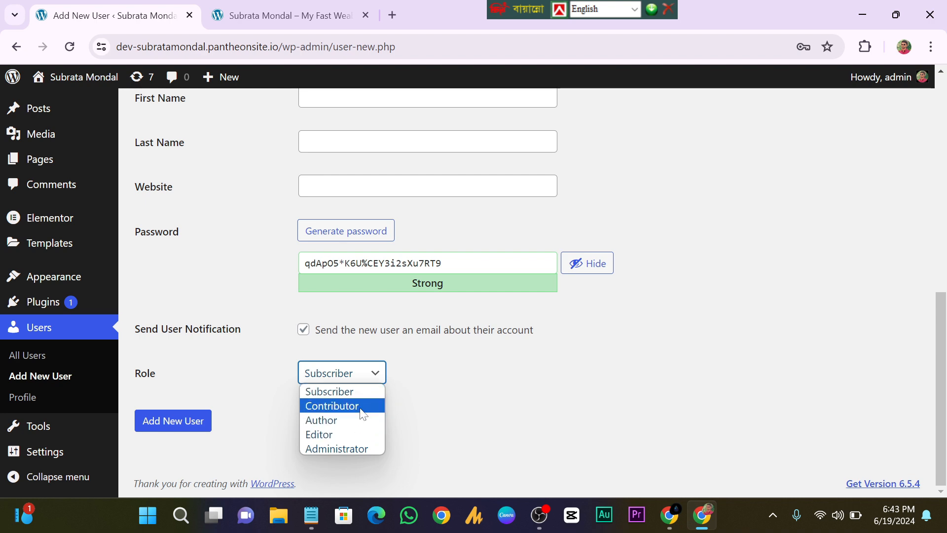
left_click(558, 402)
scroll(525, 402, "up", 8)
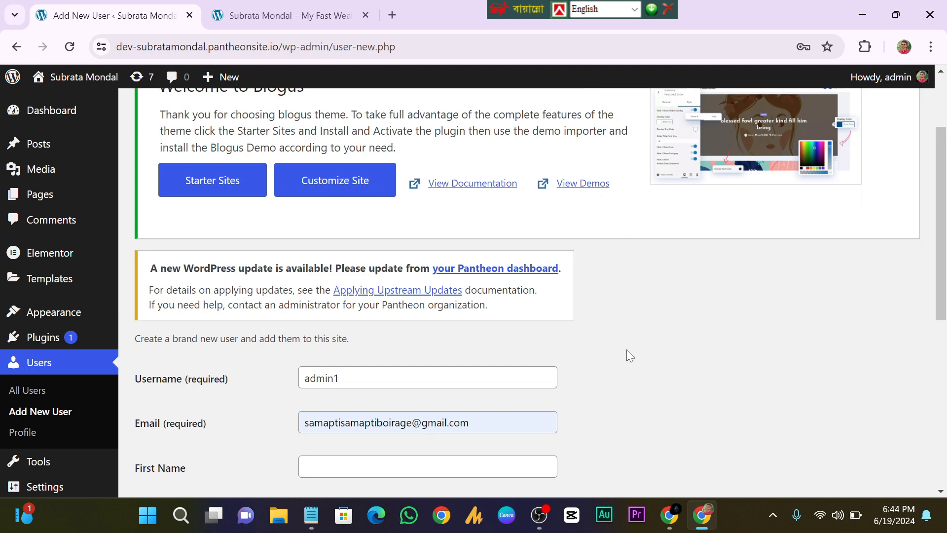
Check the entered email address and the username admin1 on the Add New User form.
left_click(494, 422)
scroll(493, 423, "down", 2)
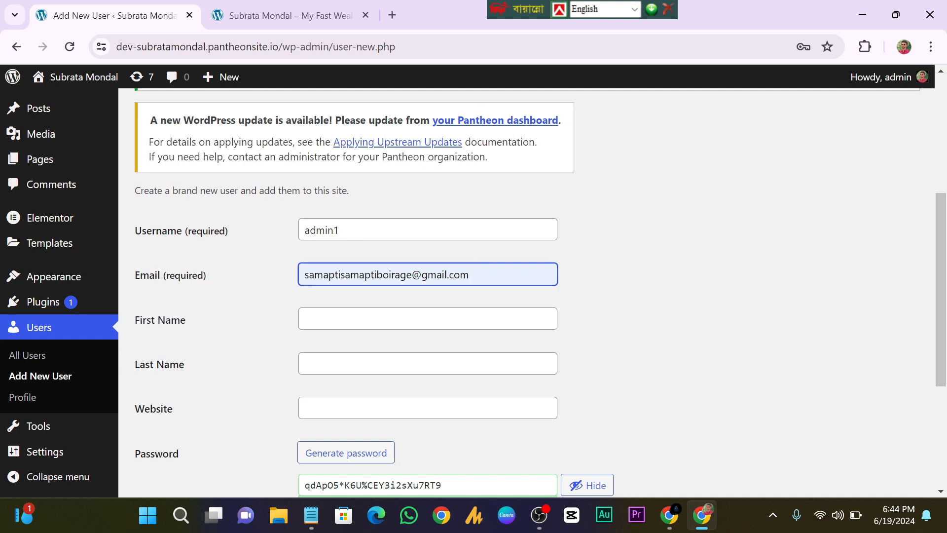
left_click(360, 231)
scroll(325, 373, "down", 2)
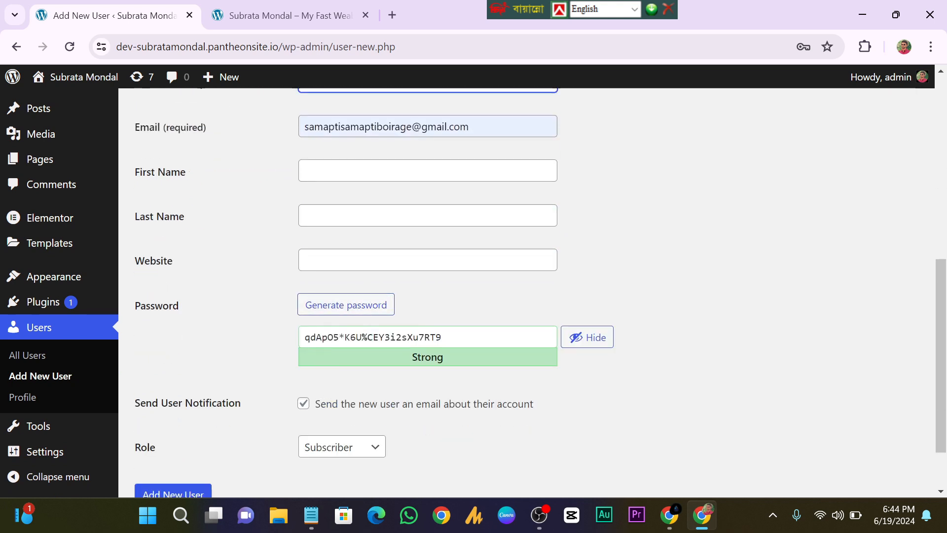
Select the entire generated password in the Password field.
left_click(474, 337)
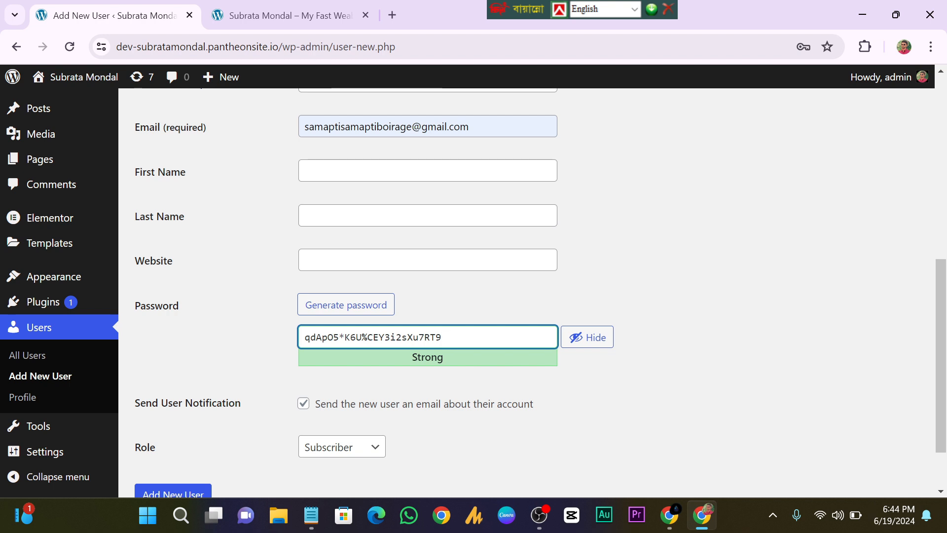
left_click_drag(443, 337, 306, 360)
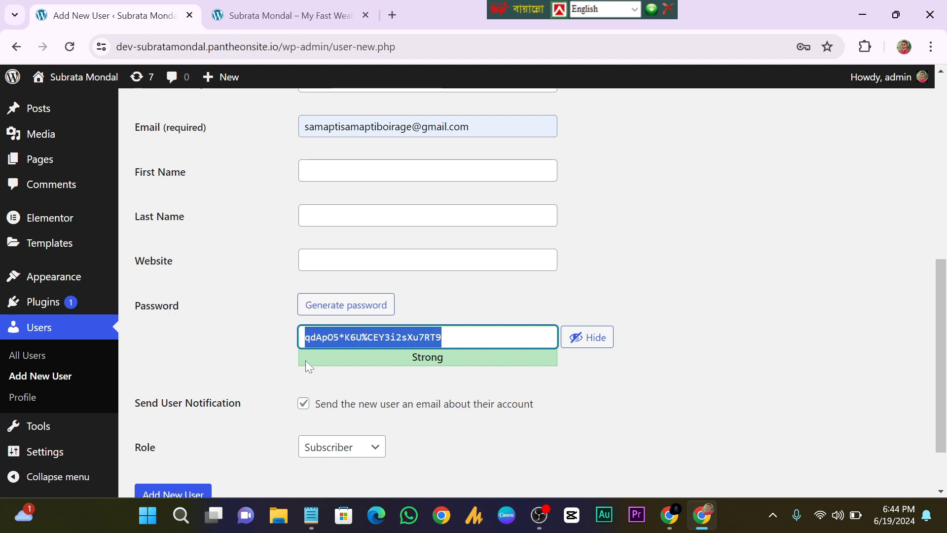
scroll(428, 296, "up", 3)
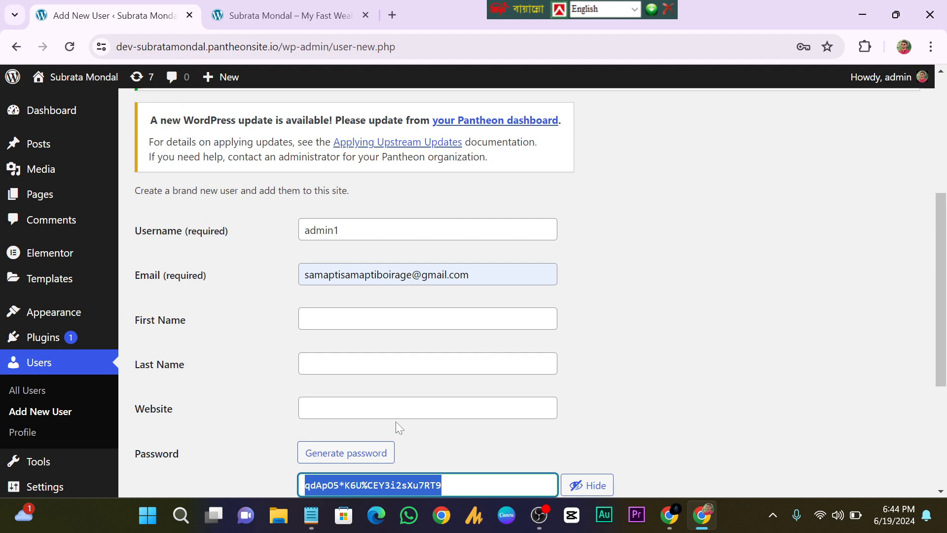
scroll(399, 427, "down", 3)
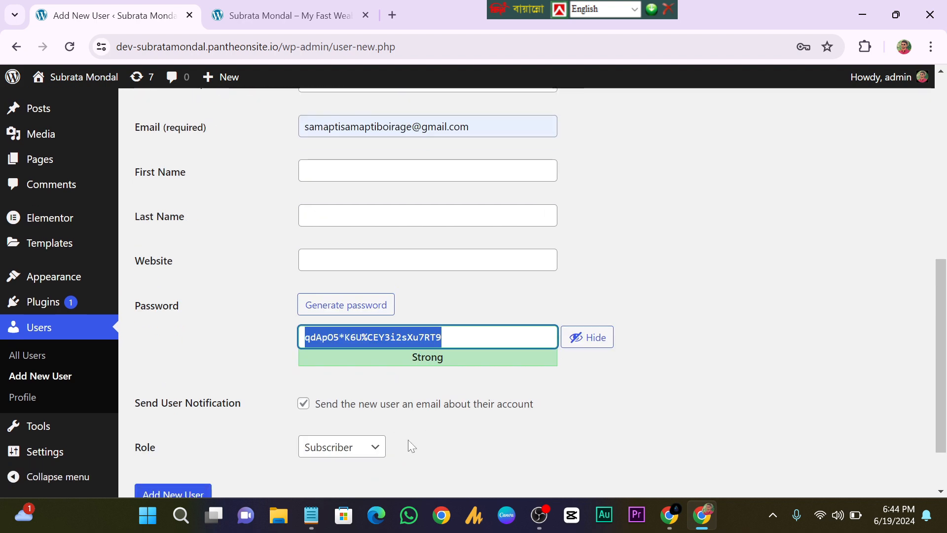
scroll(412, 446, "up", 8)
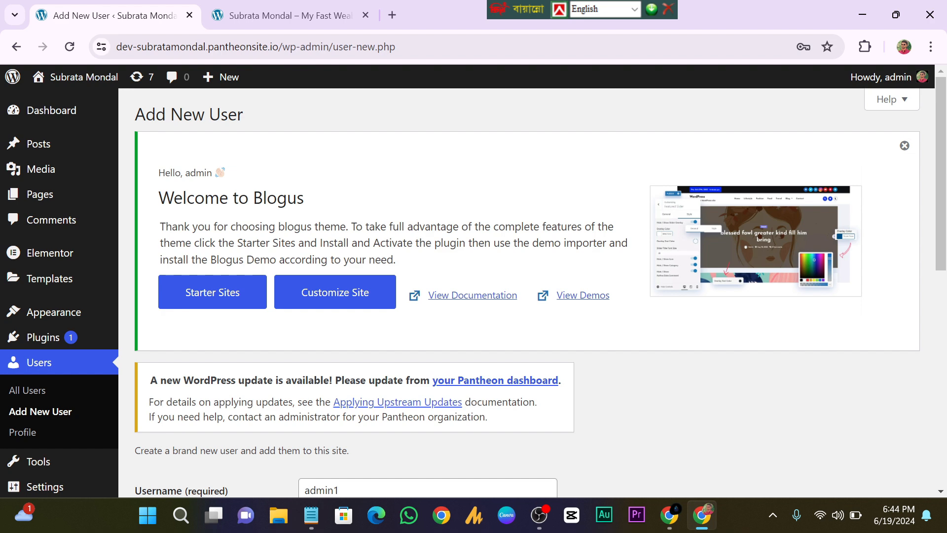
scroll(457, 420, "down", 3)
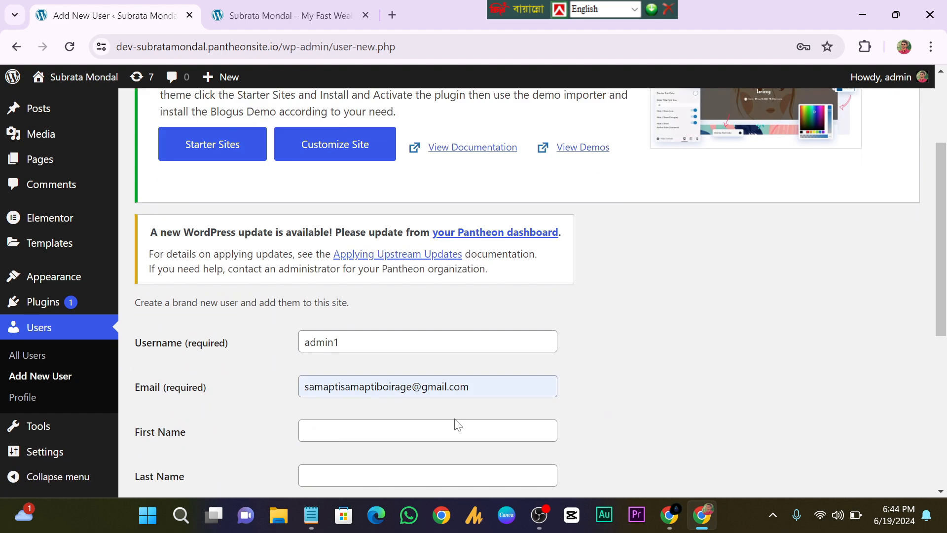
scroll(457, 421, "down", 3)
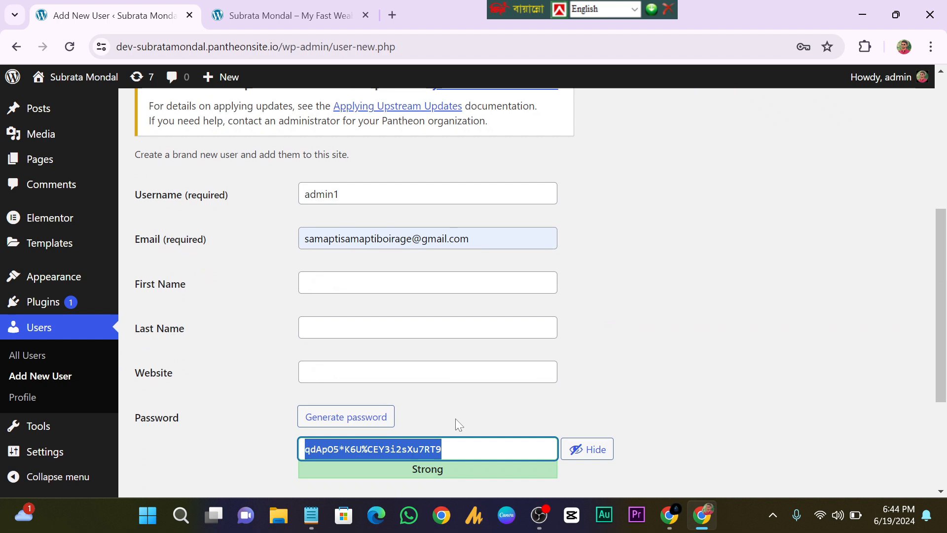